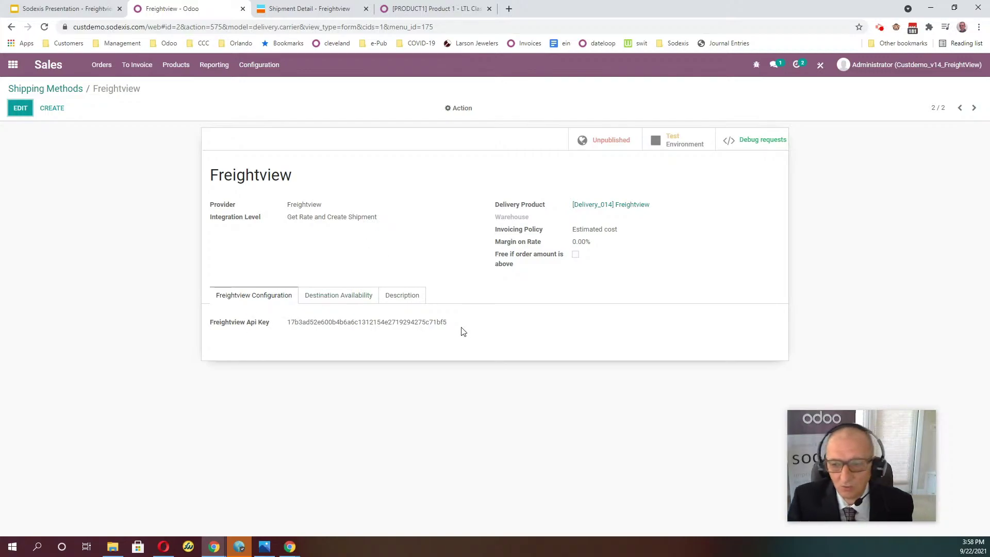
Open the first order in the quotations list, which uses Freightview delivery, and duplicate it.
left_click(102, 64)
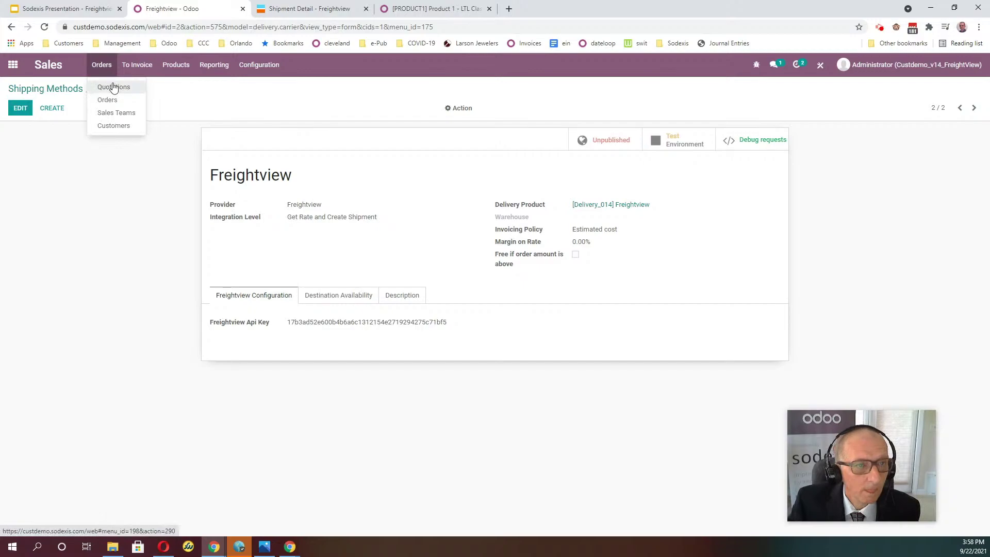
left_click(113, 88)
left_click(176, 263)
left_click(461, 108)
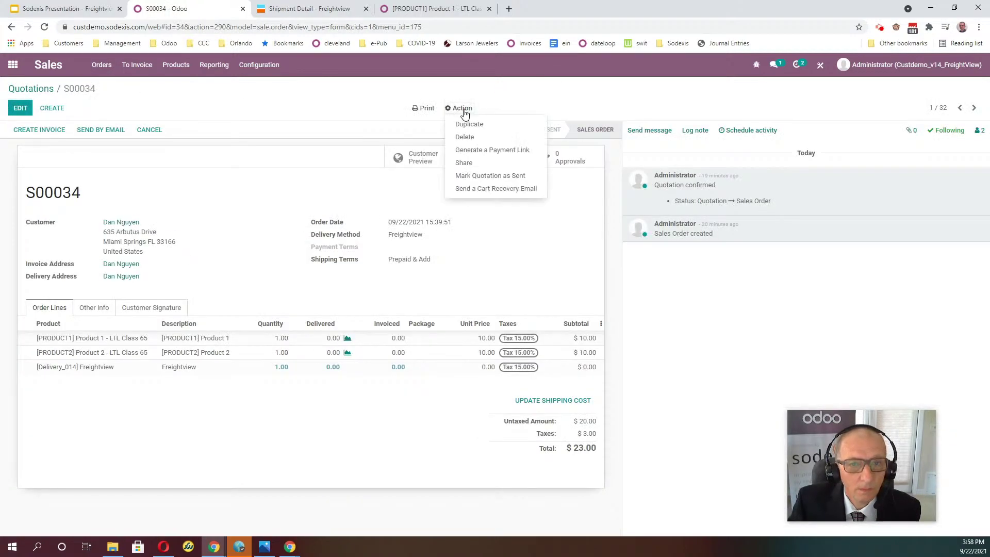
left_click(470, 124)
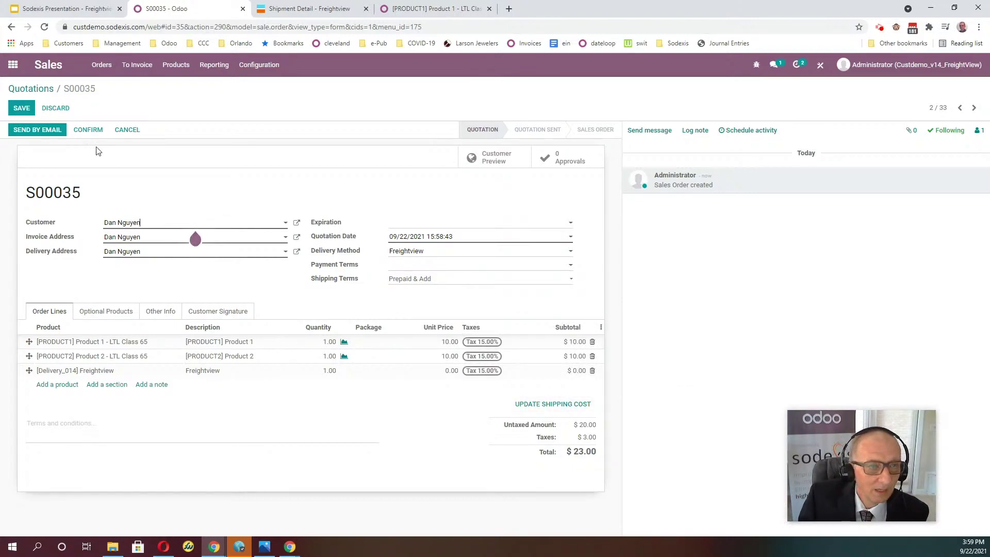
Confirm the duplicated quotation as a sales order and create a Freightview quote from its delivery order.
left_click(86, 132)
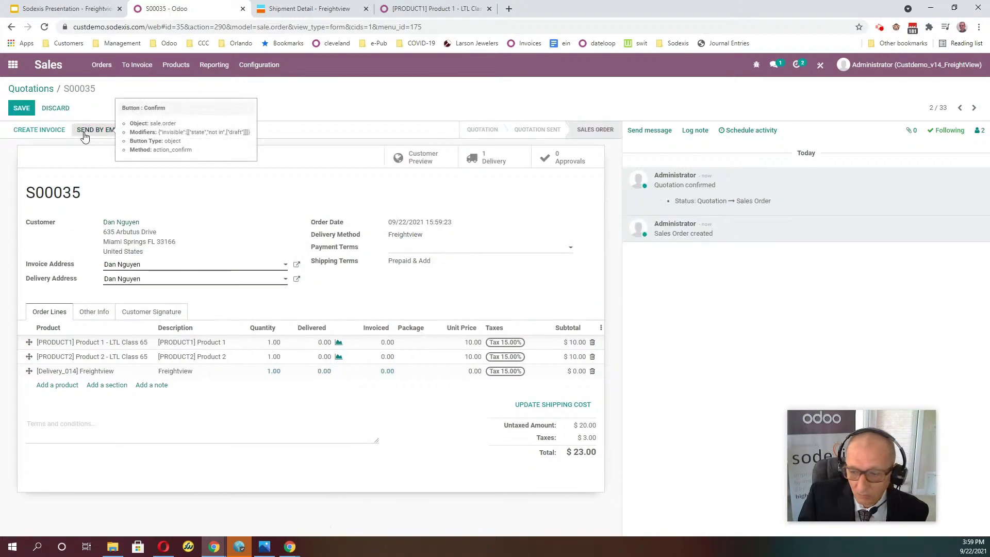
left_click(500, 161)
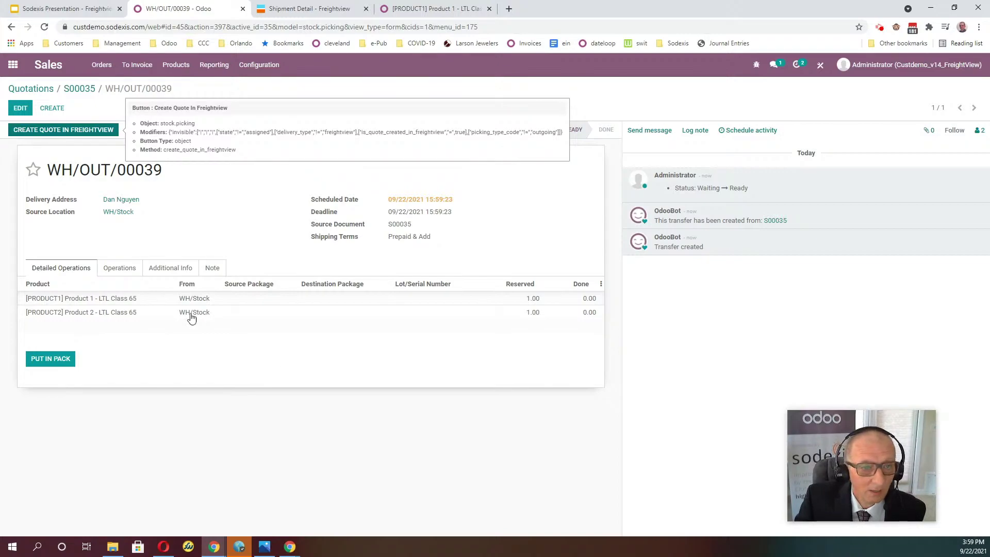
left_click(45, 131)
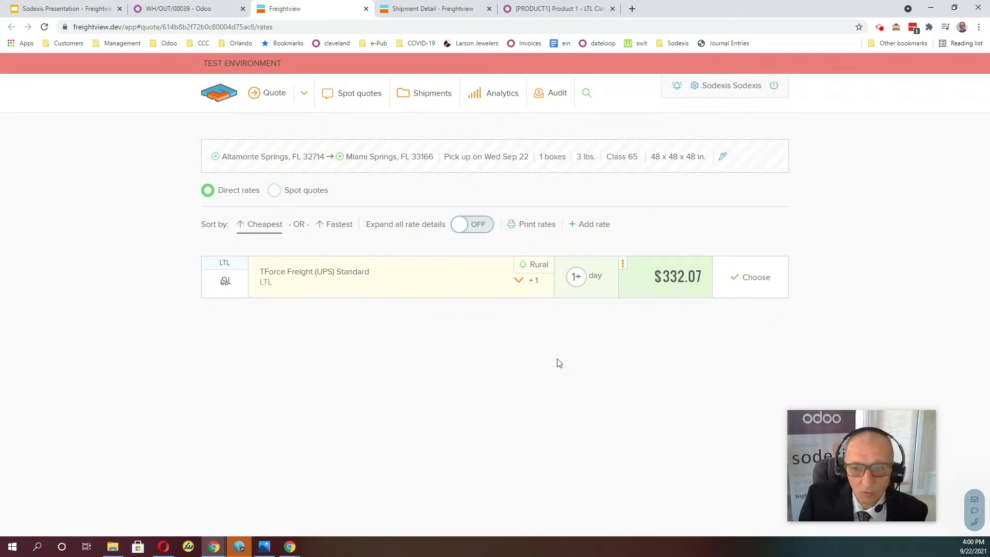
View the saved screenshot of sample carrier rates, and choose the TForce Freight (UPS) Standard rate for the Freightview quote.
left_click(262, 551)
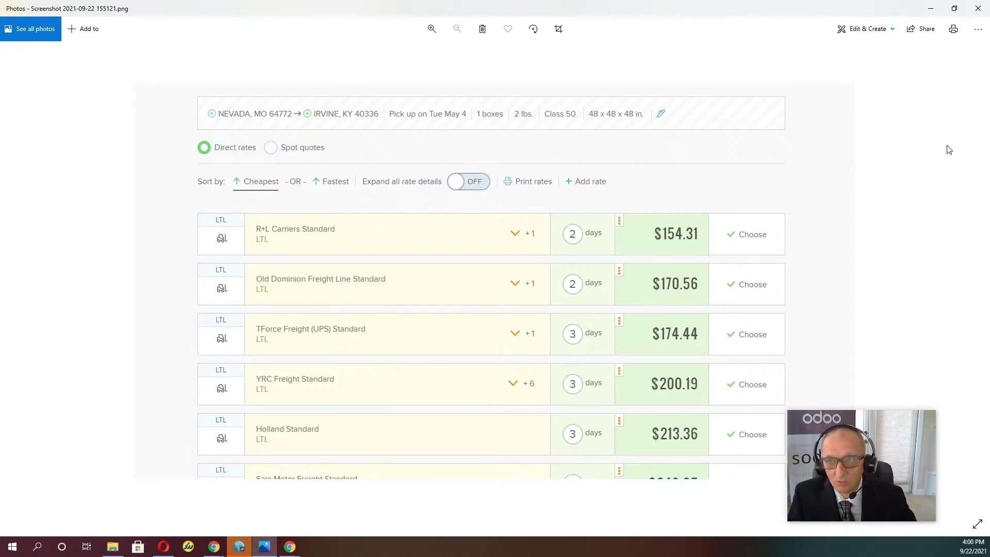
left_click(931, 9)
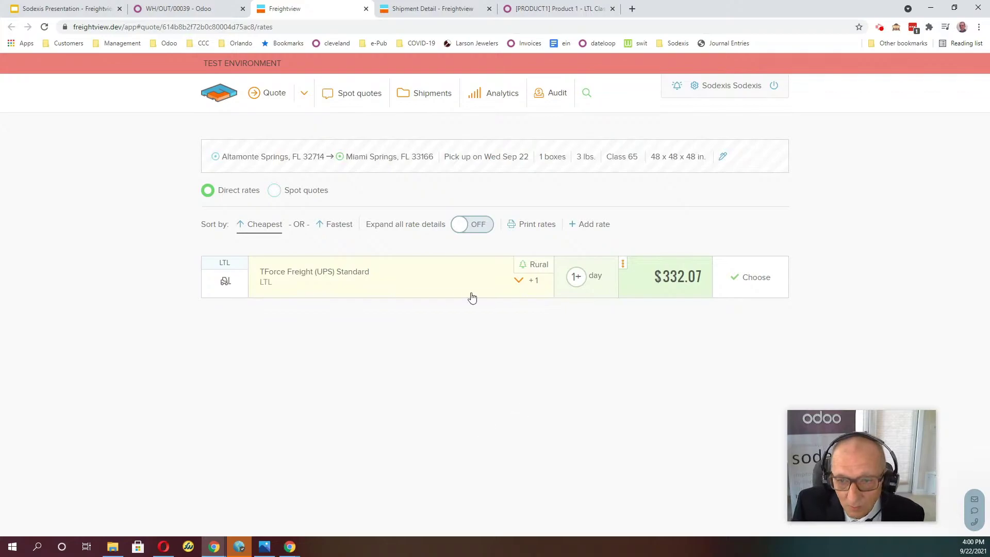
left_click(749, 286)
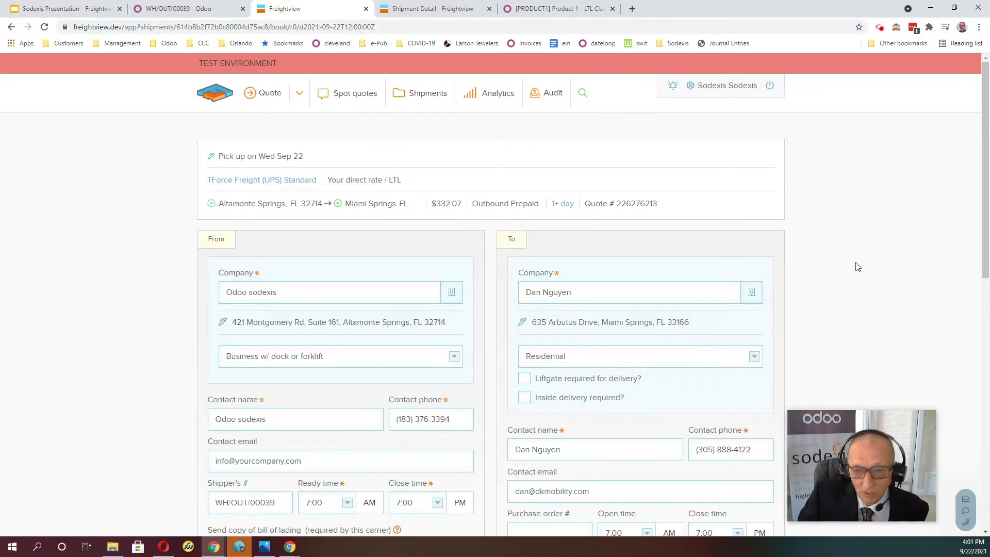
Set the shipping item's dimensions to 20 in length, 10 in width and 10 in height in the booking form.
scroll(880, 258, "down", 1)
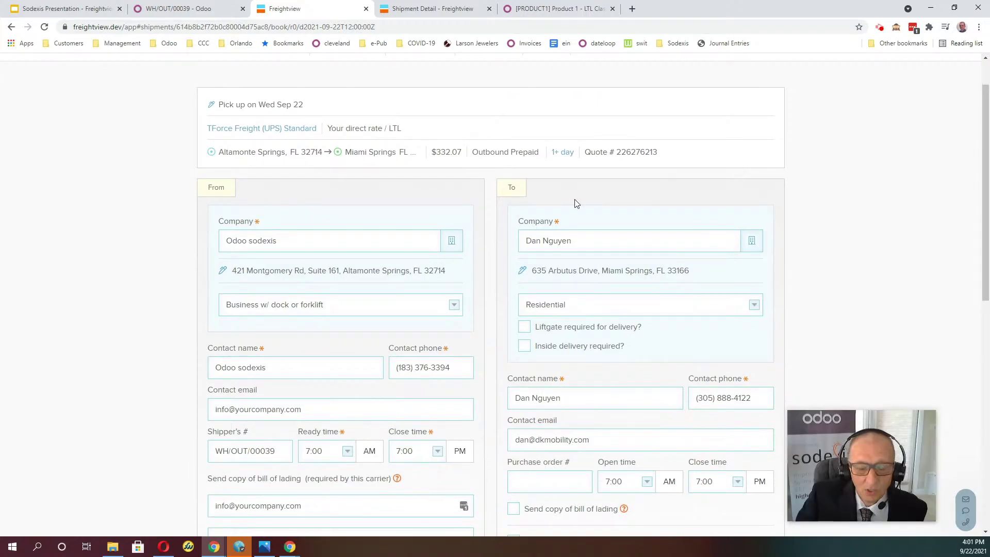
scroll(836, 258, "down", 2)
scroll(843, 250, "down", 3)
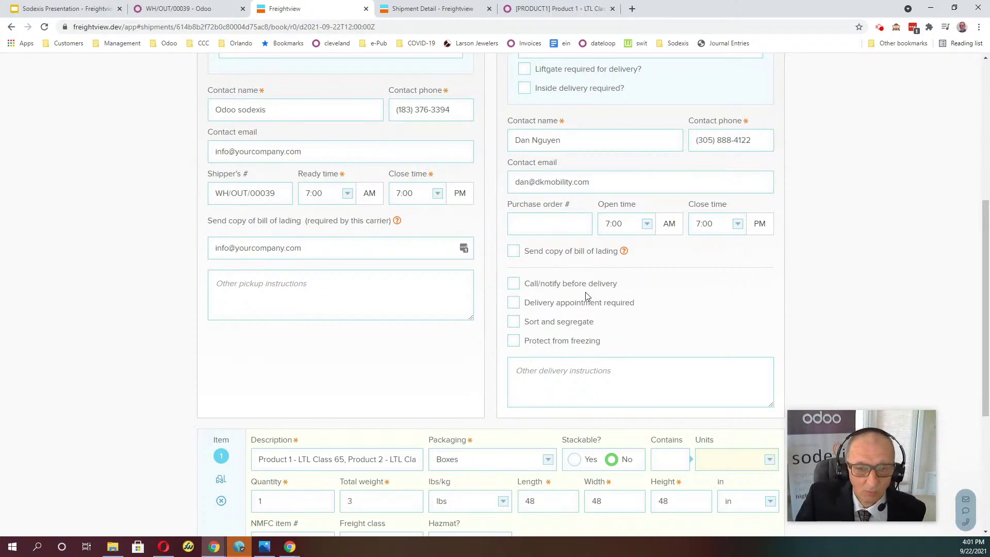
scroll(765, 265, "down", 1)
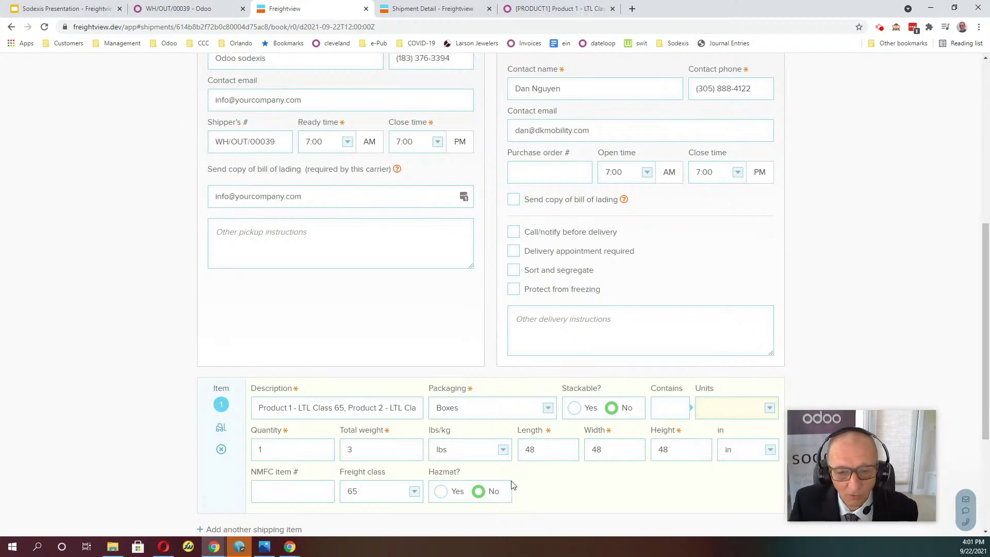
left_click(553, 456)
type("20")
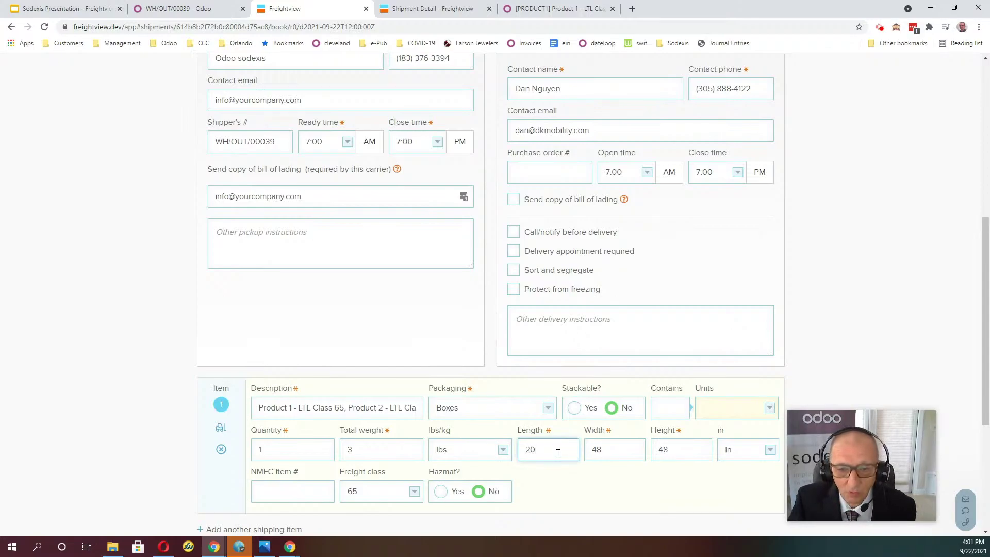
left_click(606, 450)
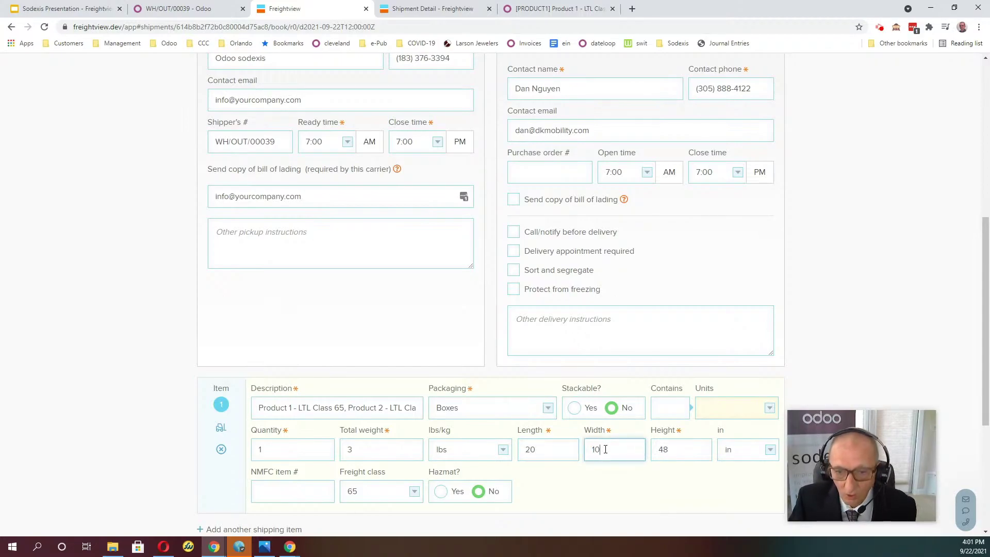
left_click(671, 452)
type("10")
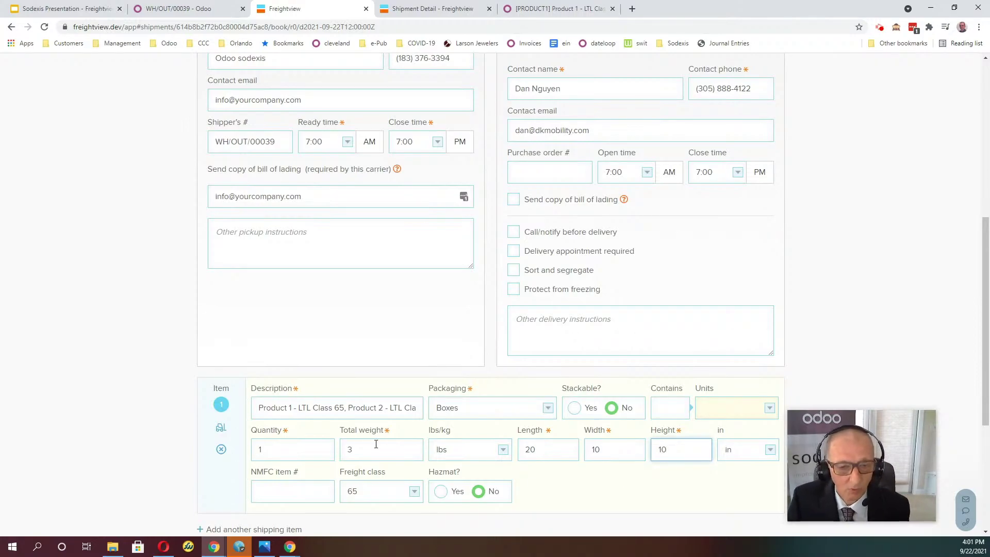
Try to schedule the pickup and print the BOL with the item's total weight set to 3.5 lbs.
left_click(361, 450)
type("3.5")
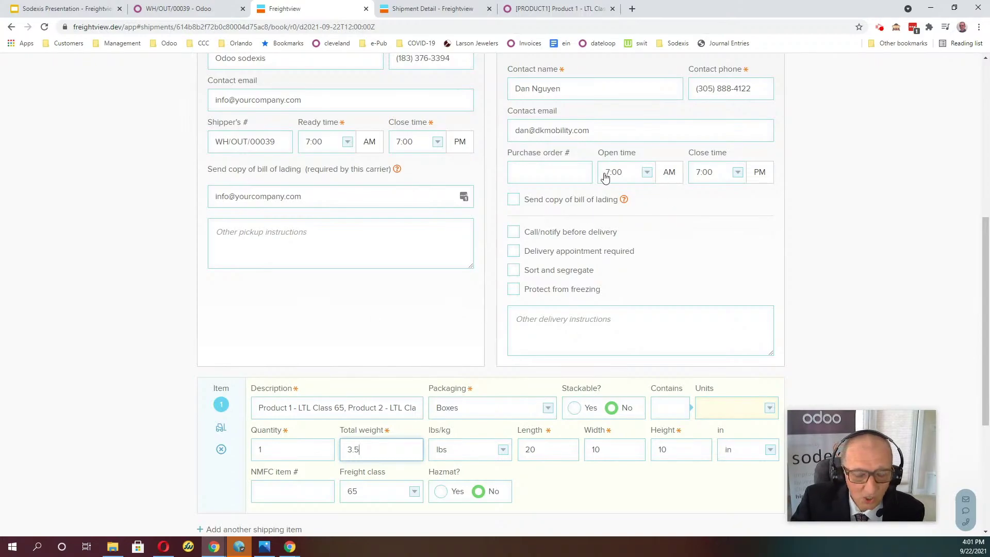
scroll(843, 252, "down", 1)
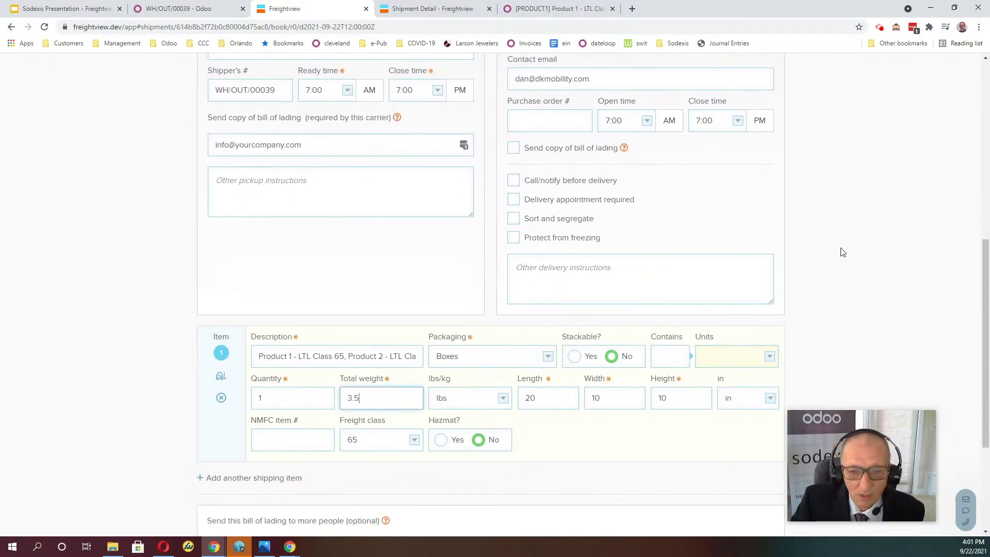
scroll(844, 252, "down", 4)
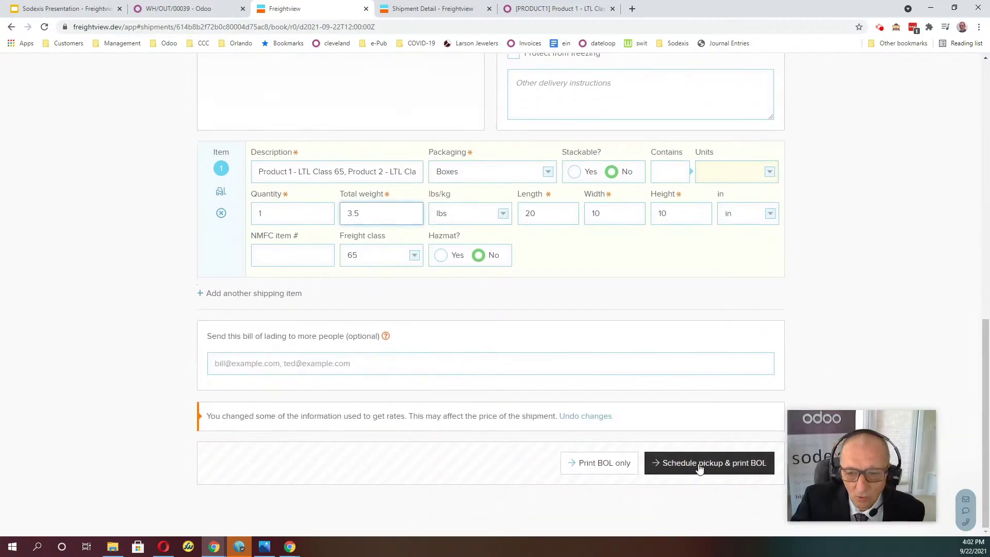
left_click(700, 467)
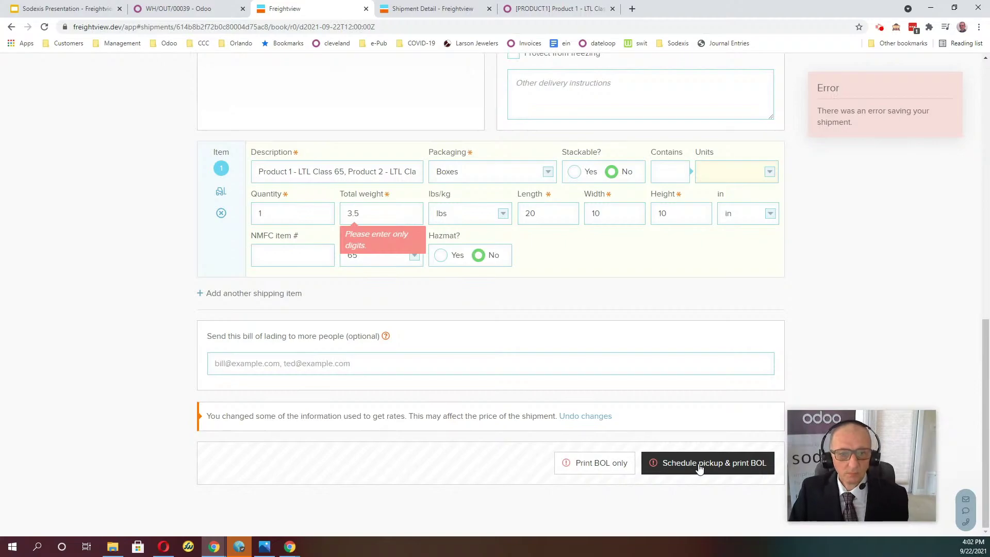
Set the item's total weight to 4 lbs and submit the booking to schedule the pickup and print the BOL.
double_click(377, 216)
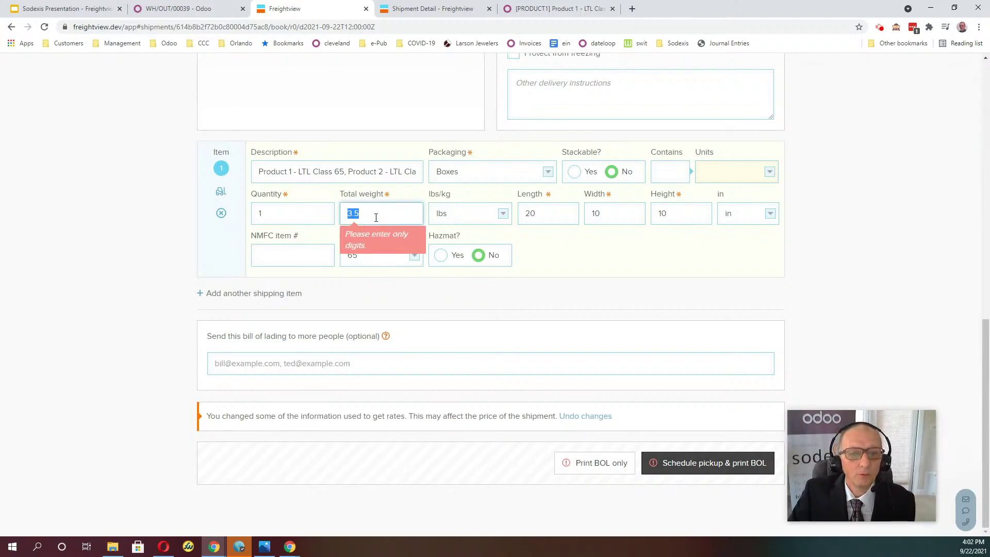
type("4")
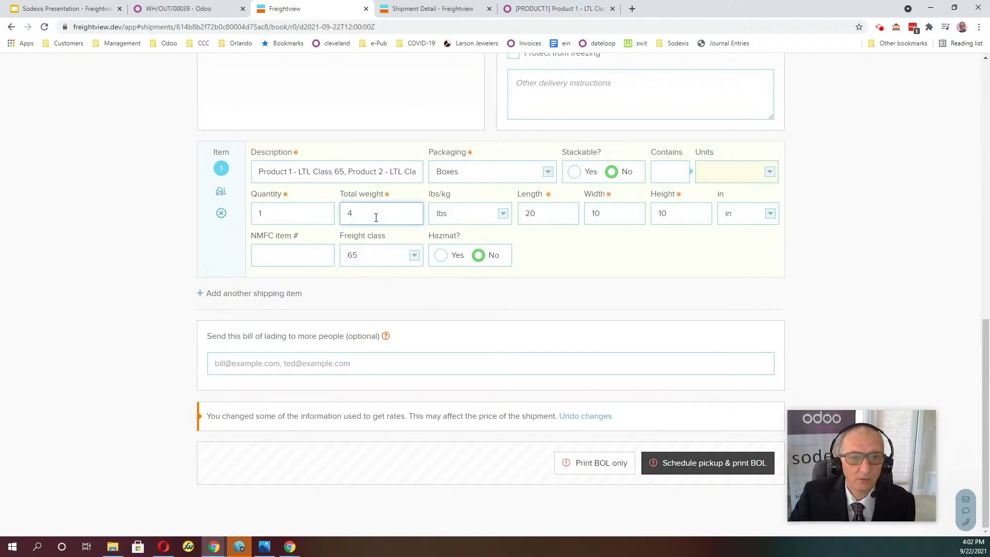
left_click(699, 469)
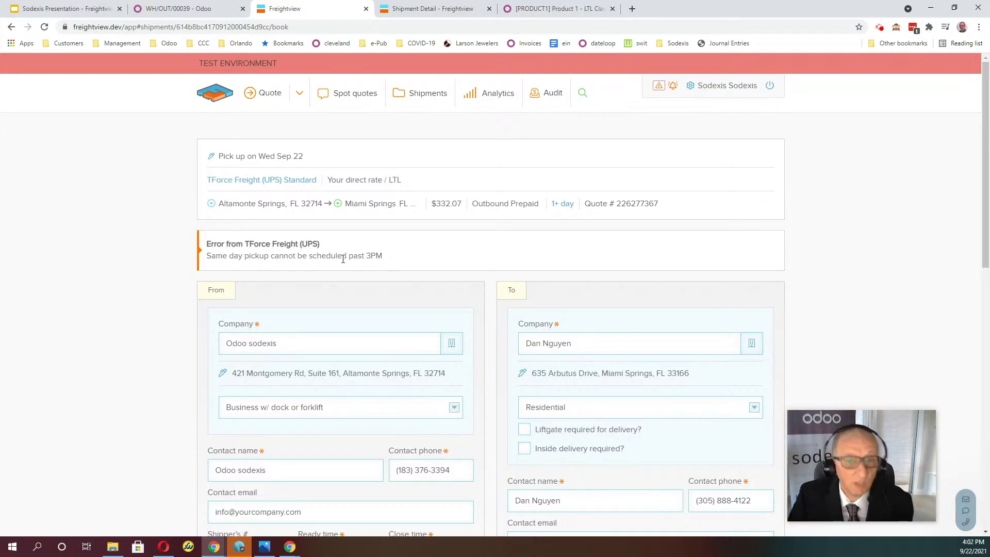
Set the pickup date to September 23, 2021 and resubmit the booking with pickup scheduling and BOL printing.
left_click(263, 156)
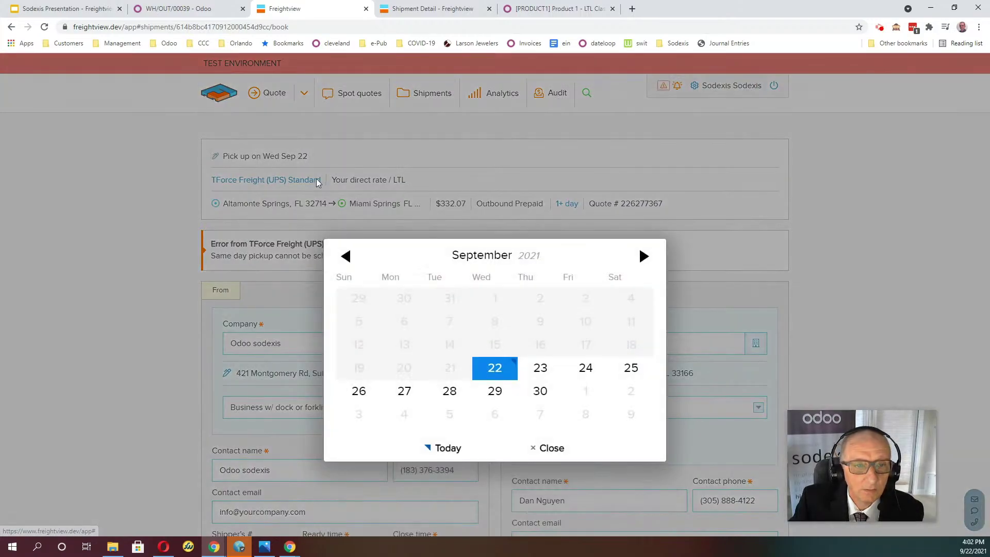
left_click(539, 366)
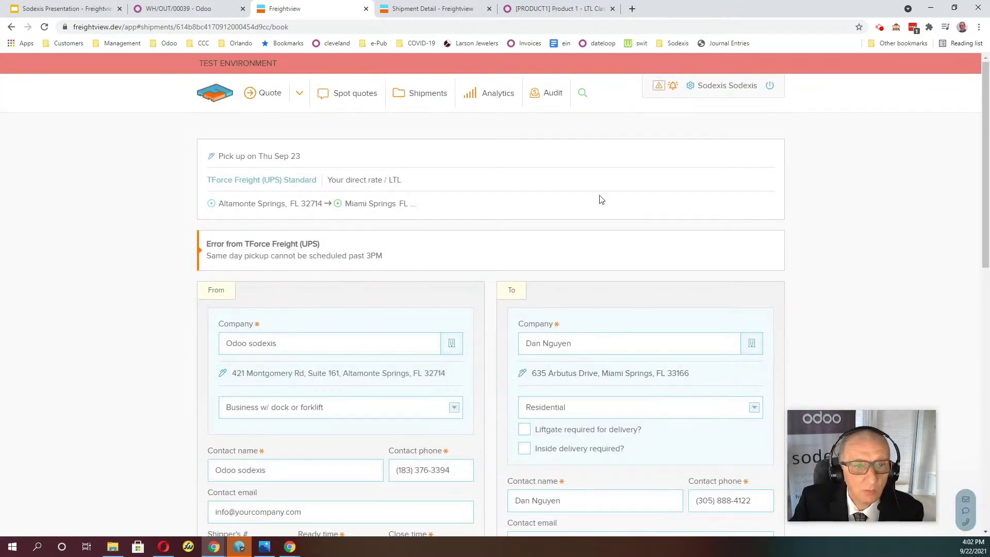
scroll(867, 234, "down", 15)
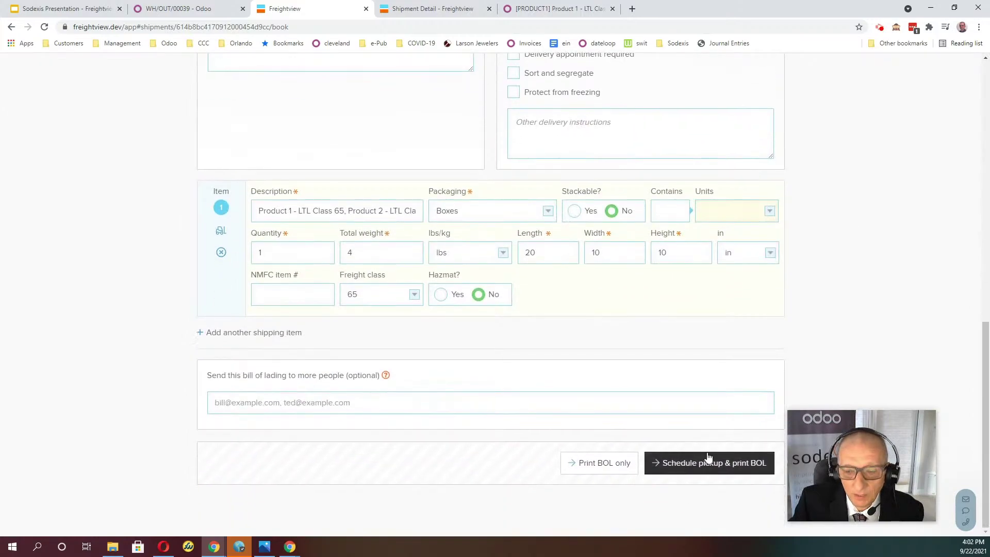
left_click(710, 464)
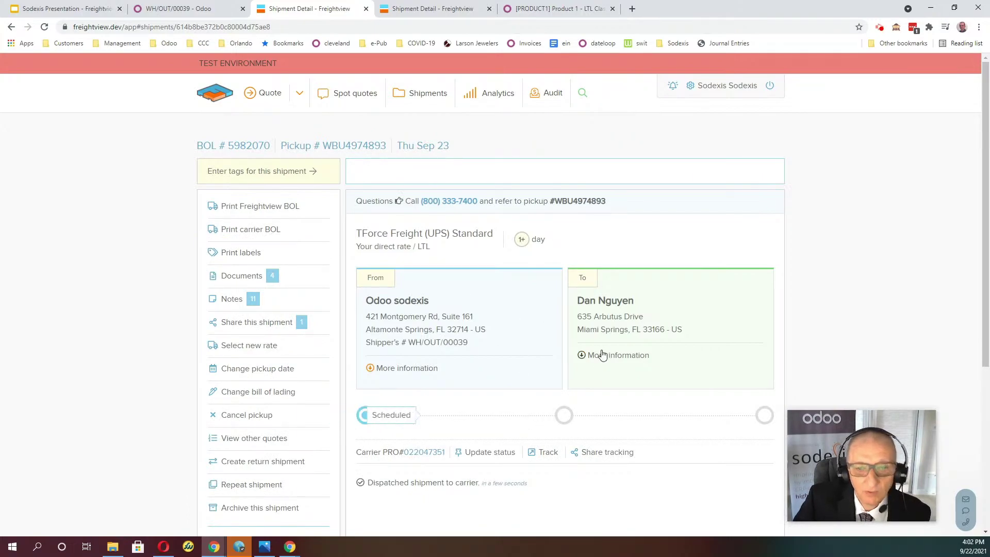
Switch back to Odoo, import the shipment info from Freightview into the delivery order, and show its additional shipping information.
scroll(601, 354, "down", 2)
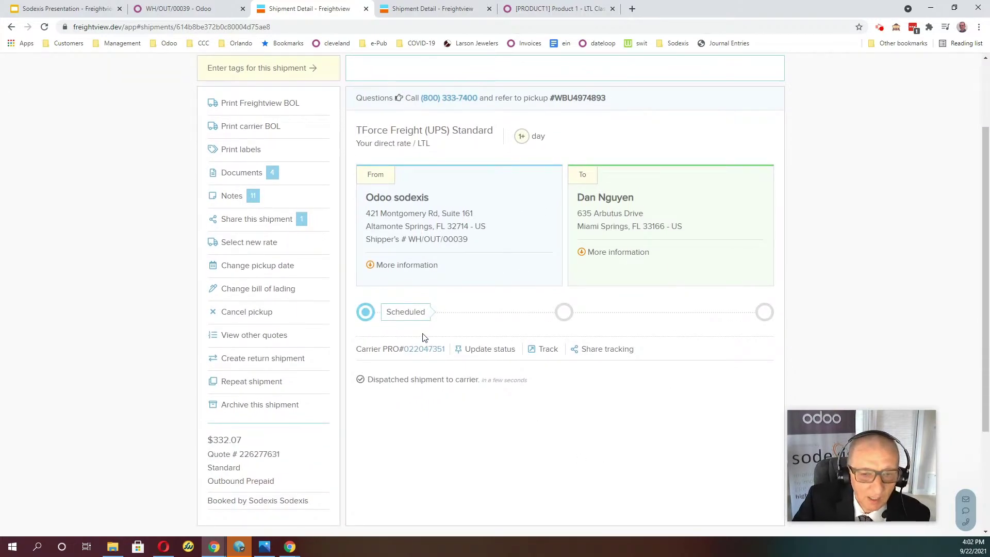
scroll(720, 405, "down", 3)
scroll(707, 386, "up", 4)
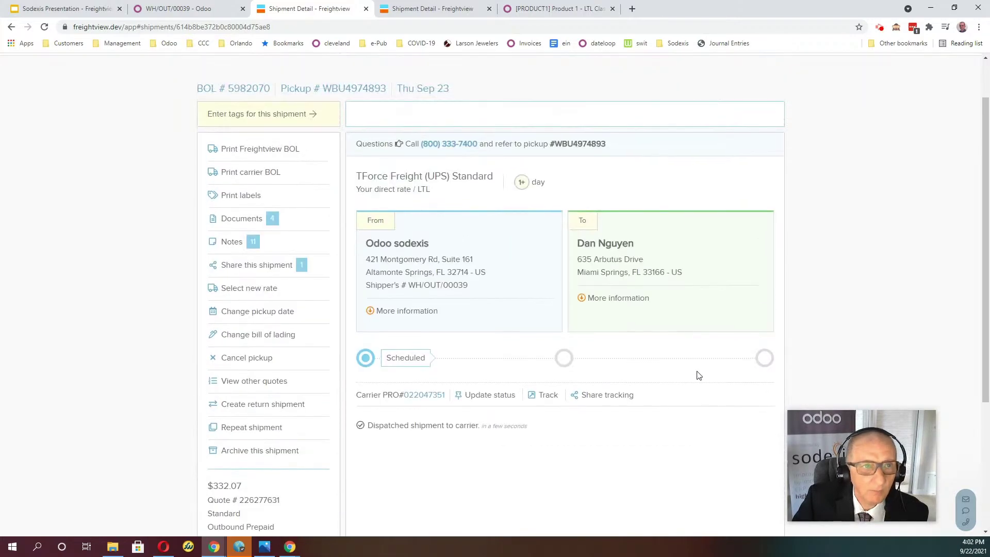
scroll(699, 375, "up", 1)
left_click(187, 10)
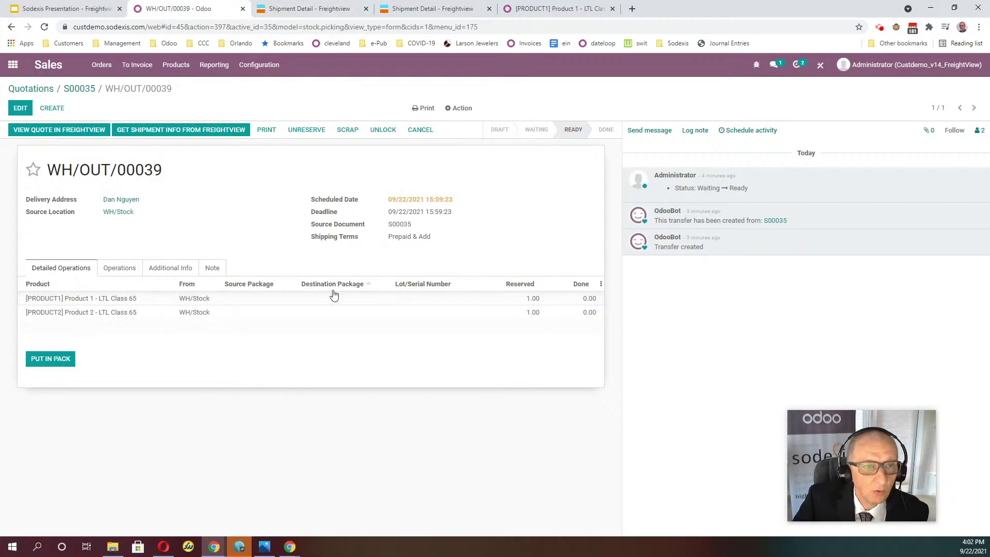
left_click(168, 135)
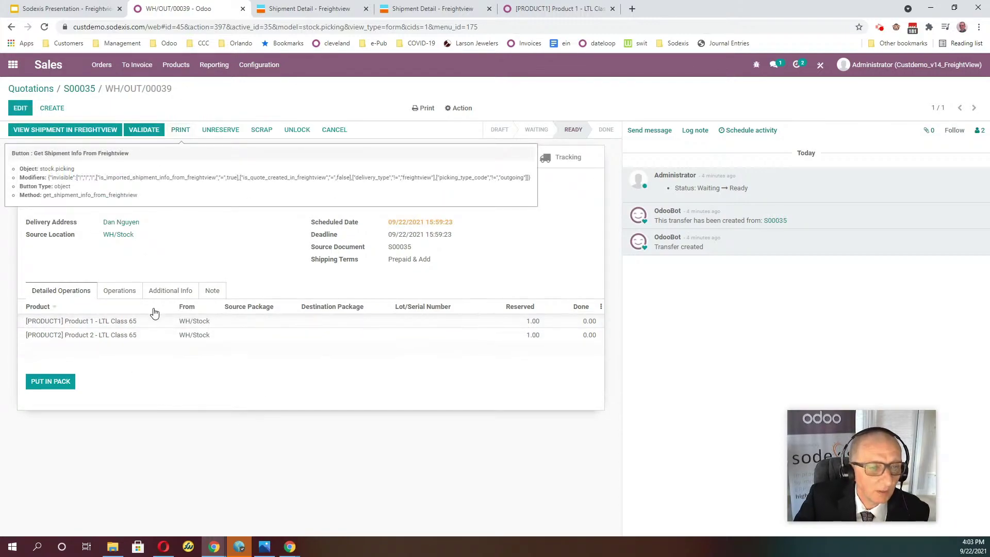
left_click(164, 291)
mouse_move(41, 350)
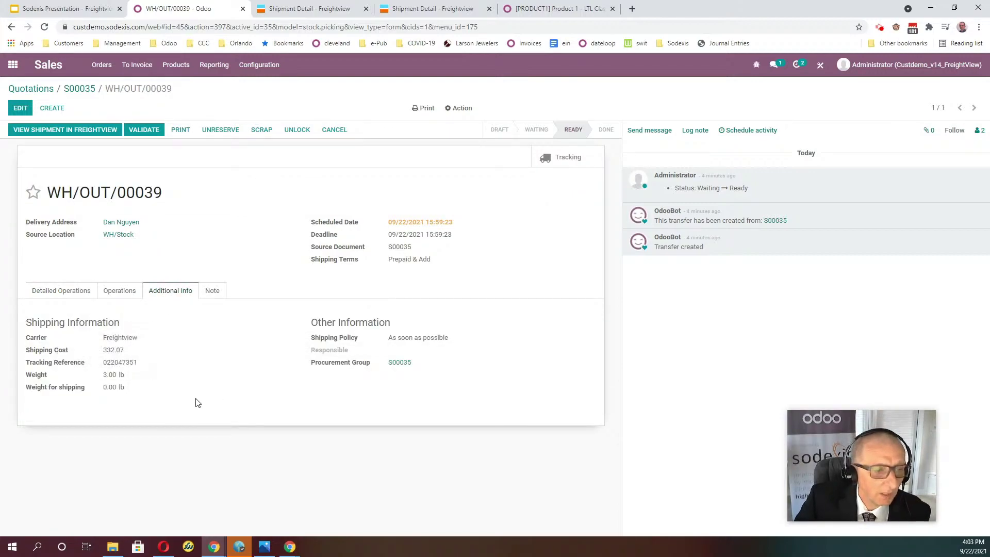
mouse_move(114, 365)
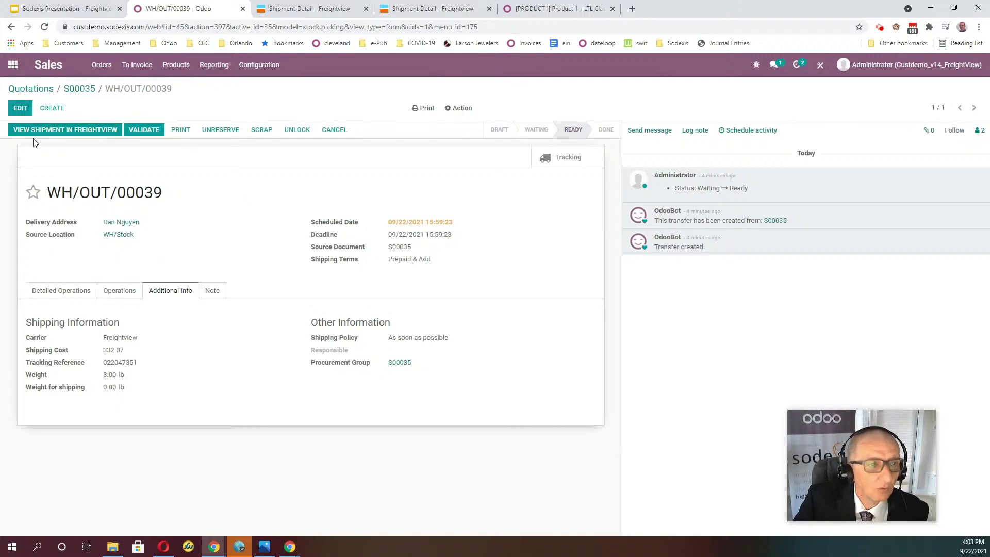
View the shipment in Freightview from the delivery order, review its item details, and return to the Odoo delivery order.
left_click(55, 133)
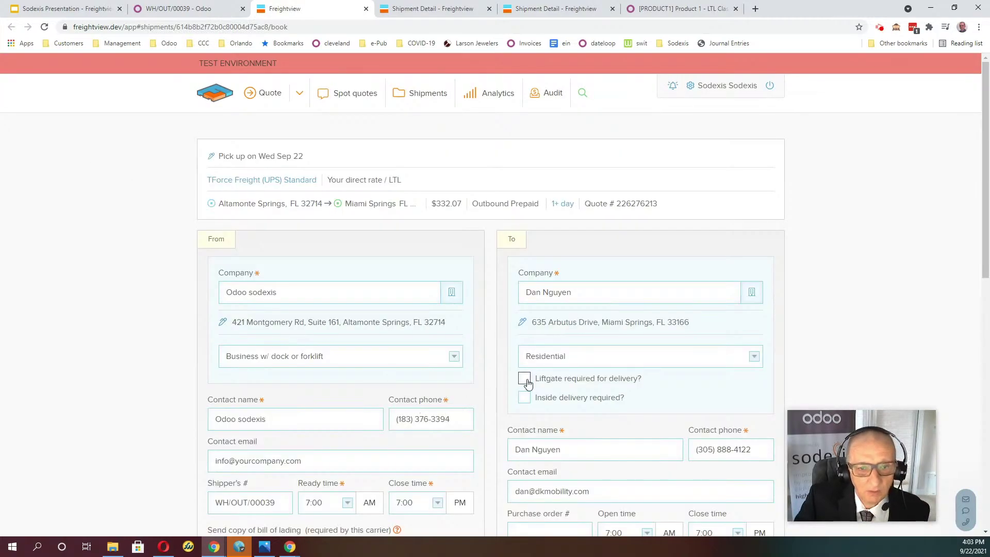
scroll(539, 343, "down", 8)
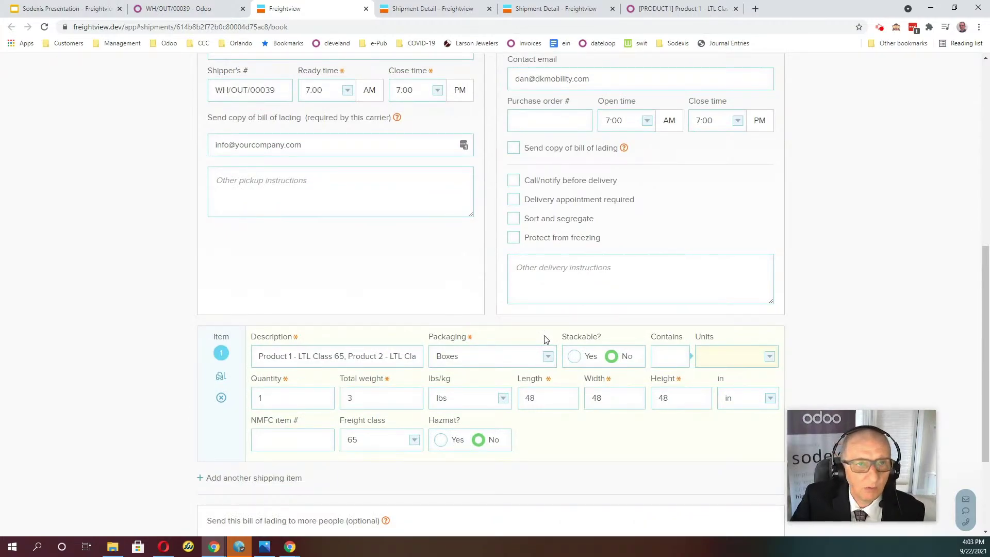
left_click(187, 10)
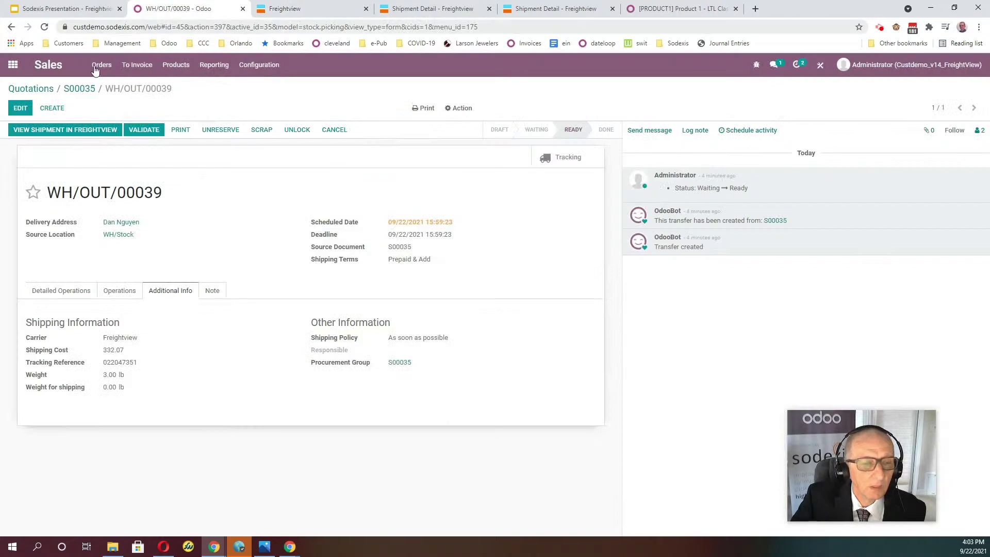
Show the delivery order's detailed operations, return to its sales order, and duplicate that order as a new quotation.
left_click(52, 291)
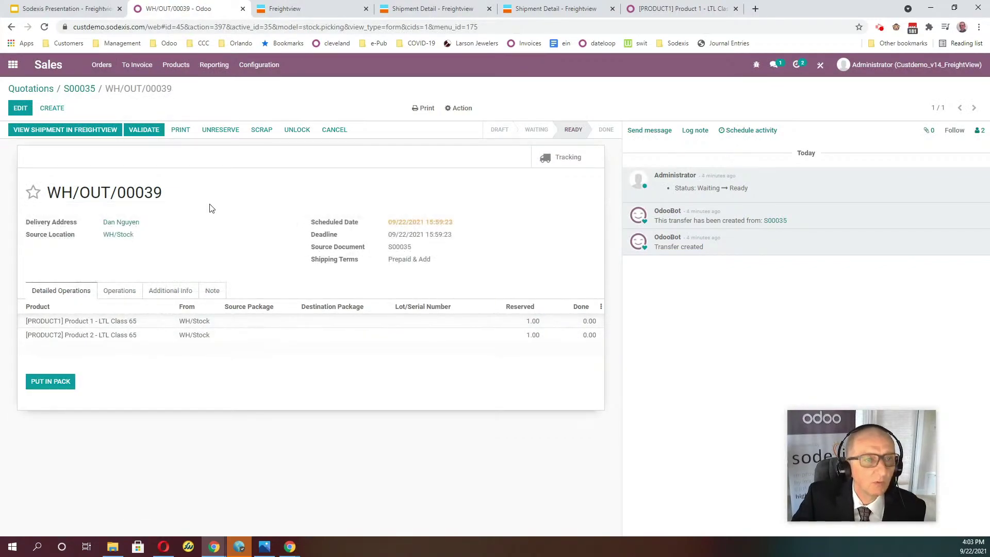
left_click(83, 90)
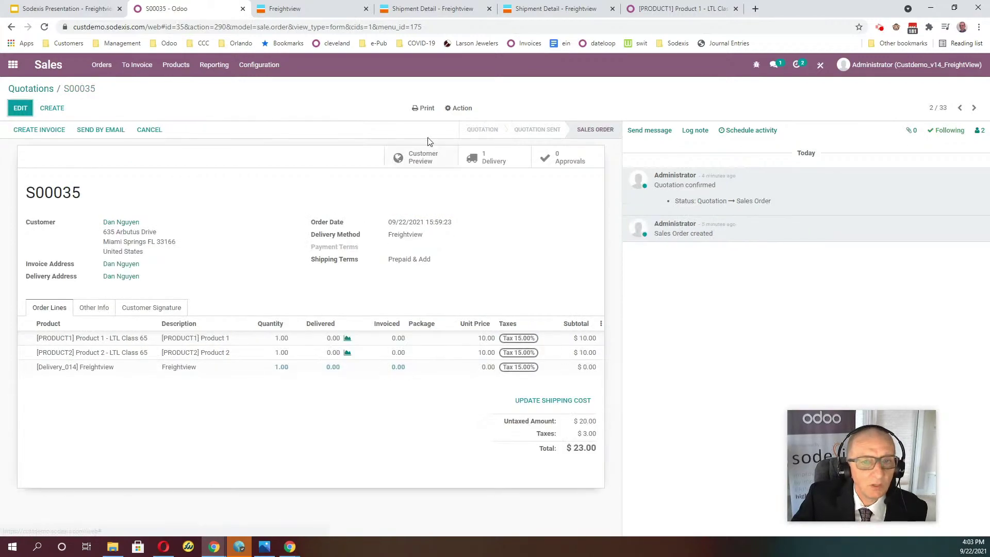
left_click(458, 108)
left_click(459, 109)
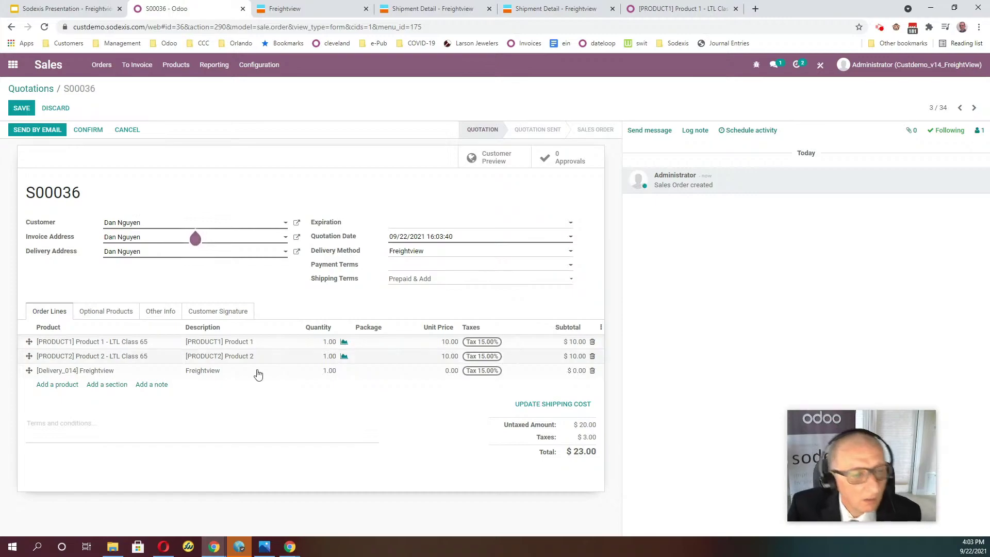
Add Product 3 - LTL Class 100 to the duplicated quotation and confirm it as a sales order.
left_click(56, 388)
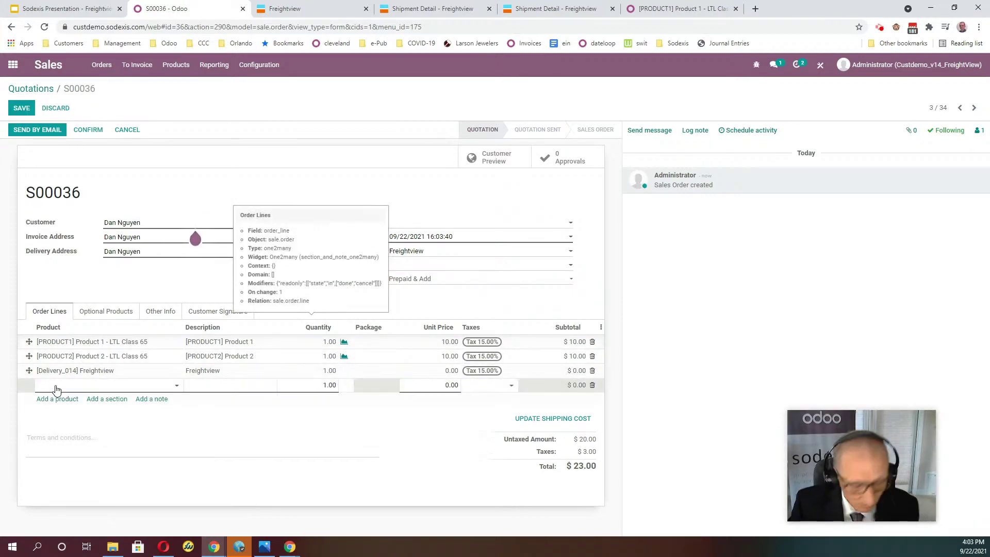
type("product")
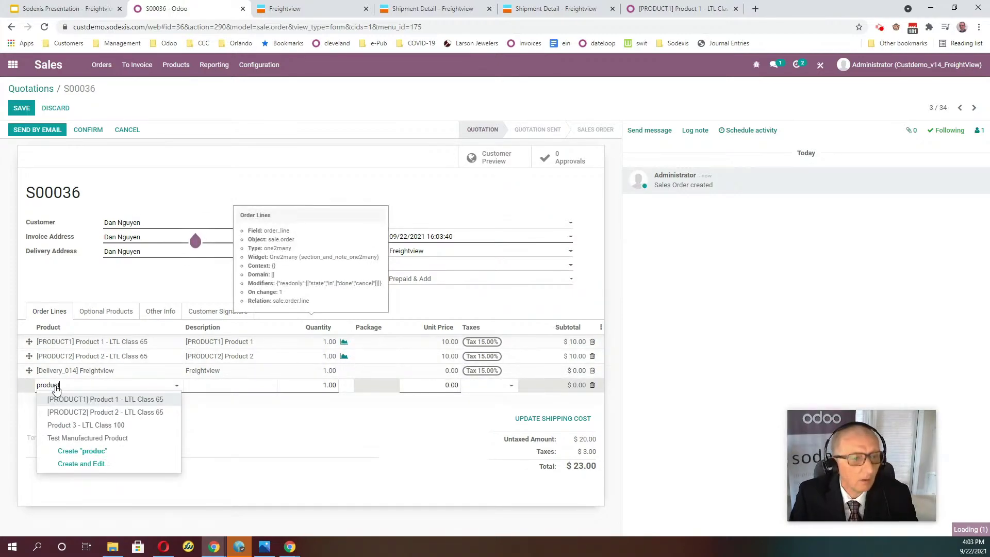
left_click(98, 426)
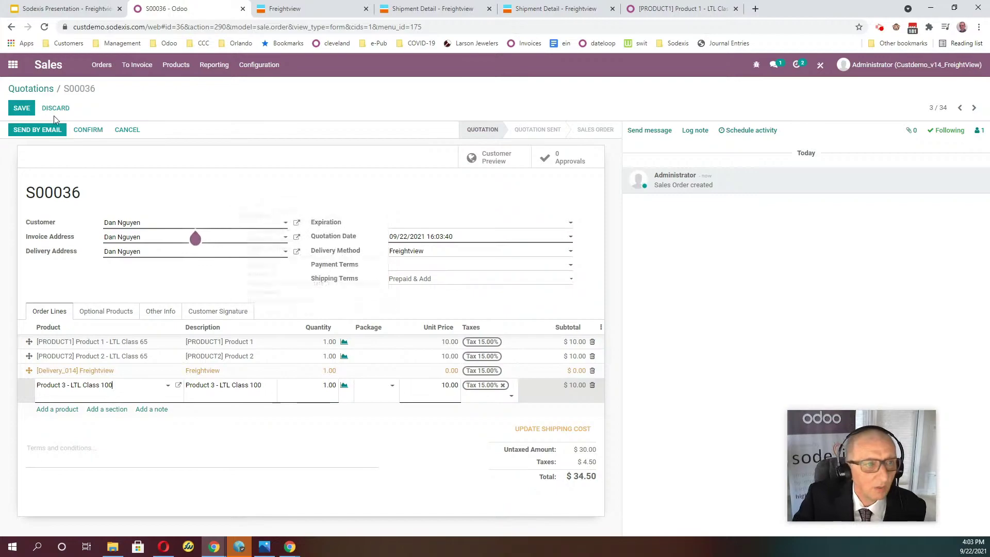
left_click(76, 133)
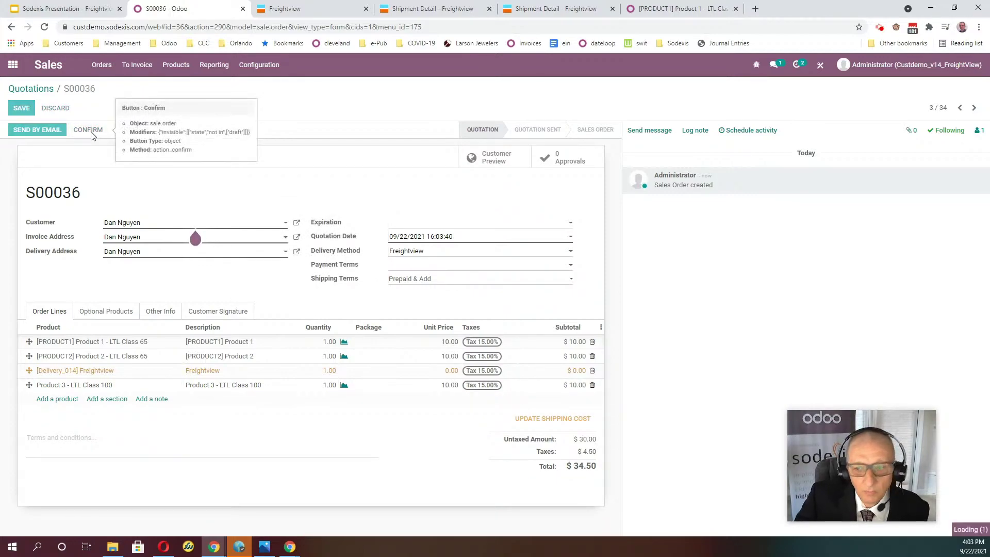
Open the three-product order's delivery, create its quote in Freightview, and choose the TForce Freight (UPS) Standard rate.
left_click(503, 162)
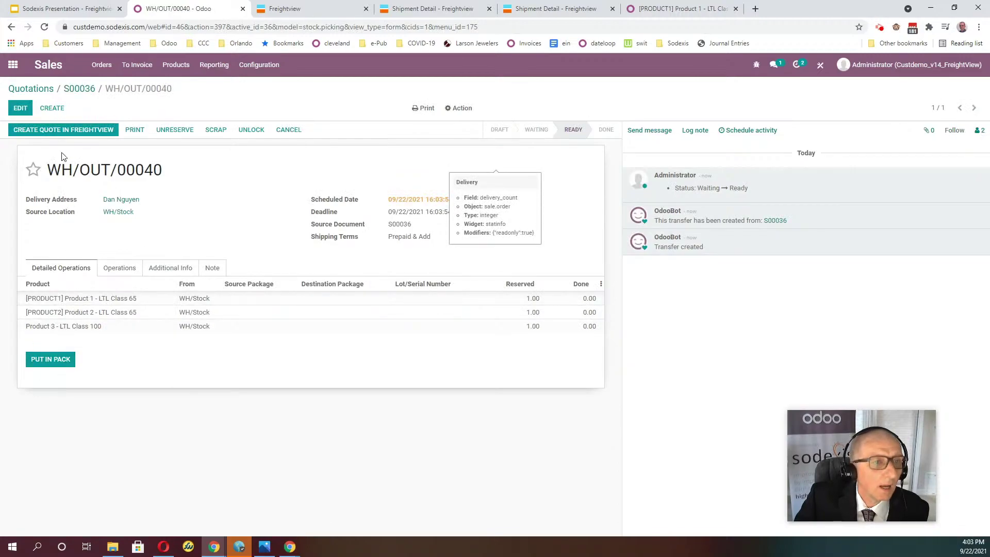
left_click(58, 130)
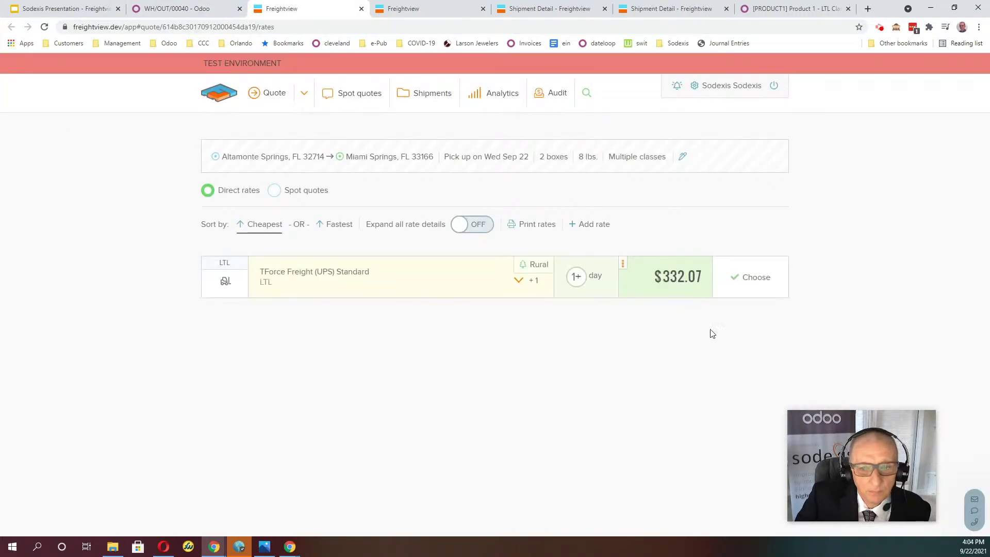
left_click(749, 282)
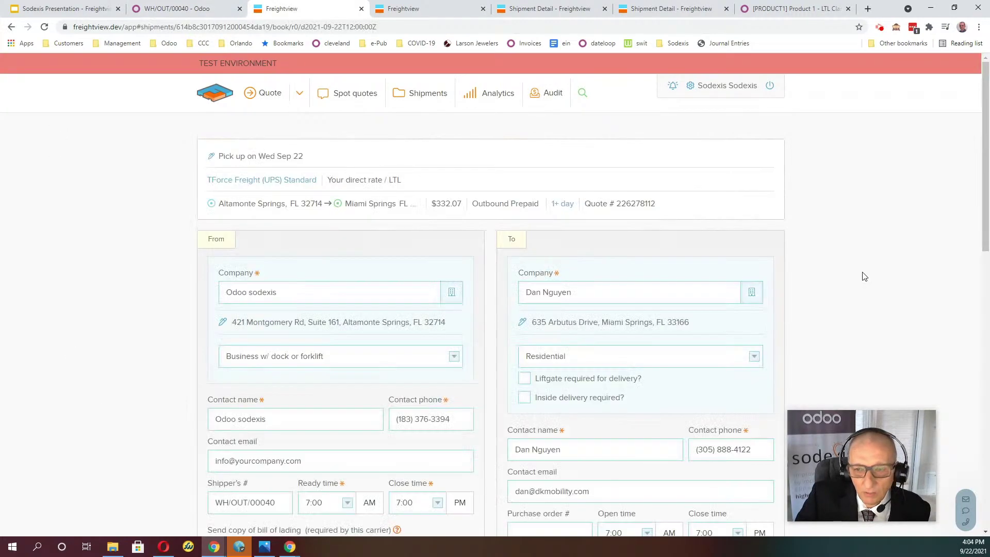
Review the booking's items, set the pickup date to September 23, 2021, and submit it with pickup scheduling and BOL printing.
scroll(869, 239, "down", 4)
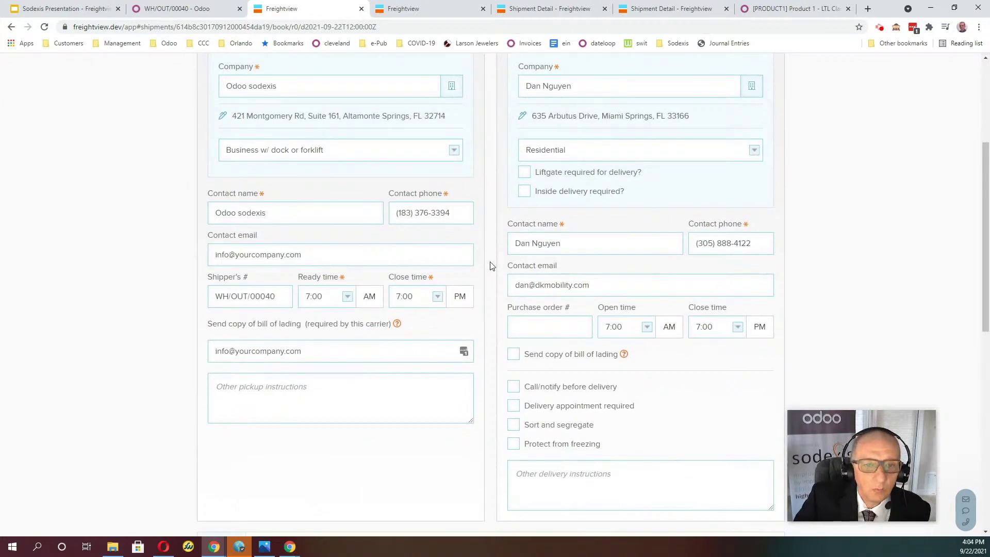
scroll(537, 189, "down", 8)
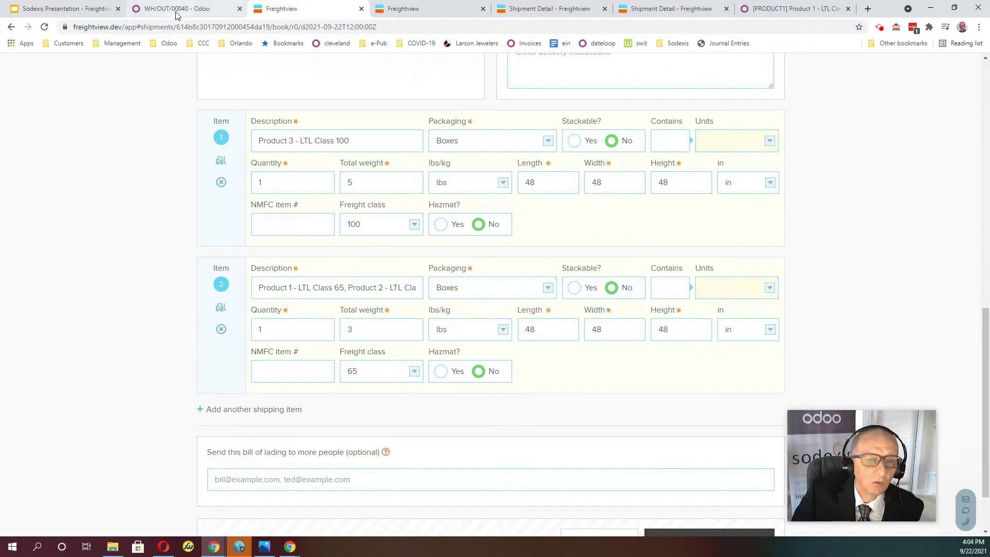
scroll(851, 198, "down", 2)
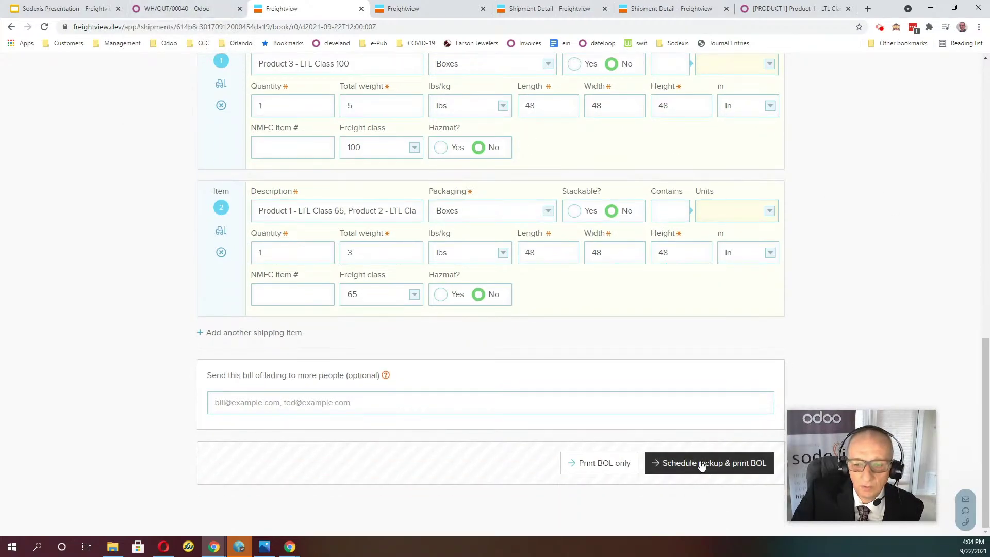
scroll(748, 263, "up", 15)
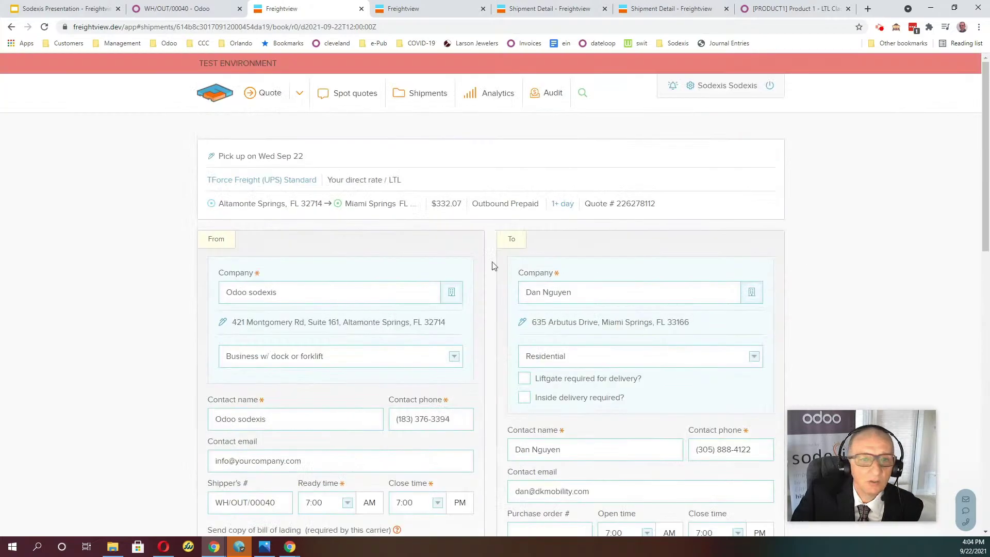
left_click(247, 155)
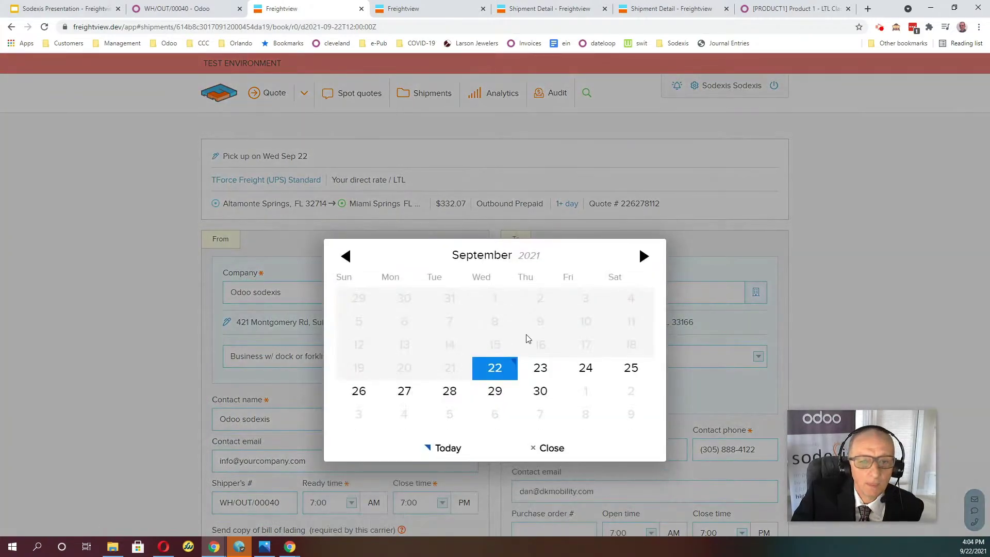
left_click(539, 368)
scroll(625, 312, "down", 8)
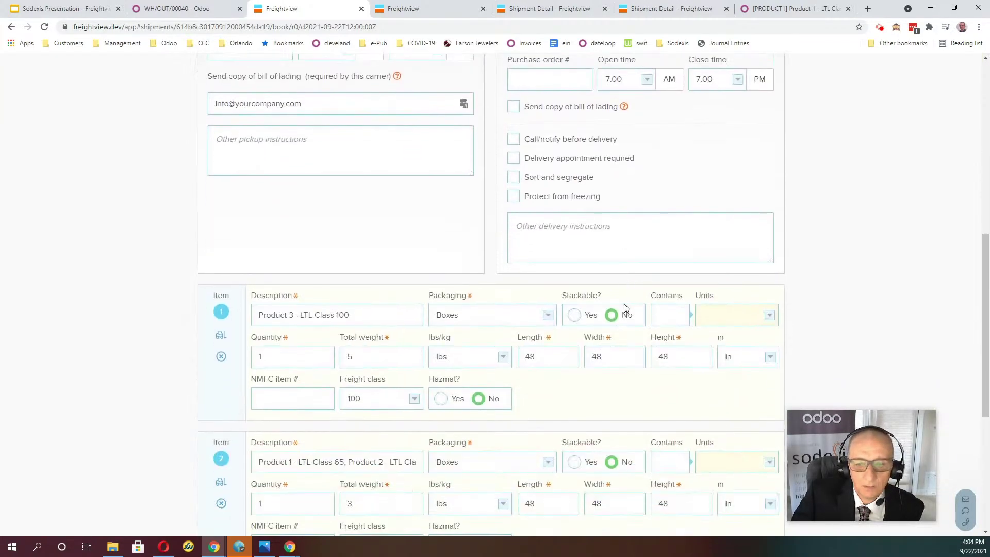
scroll(626, 308, "down", 6)
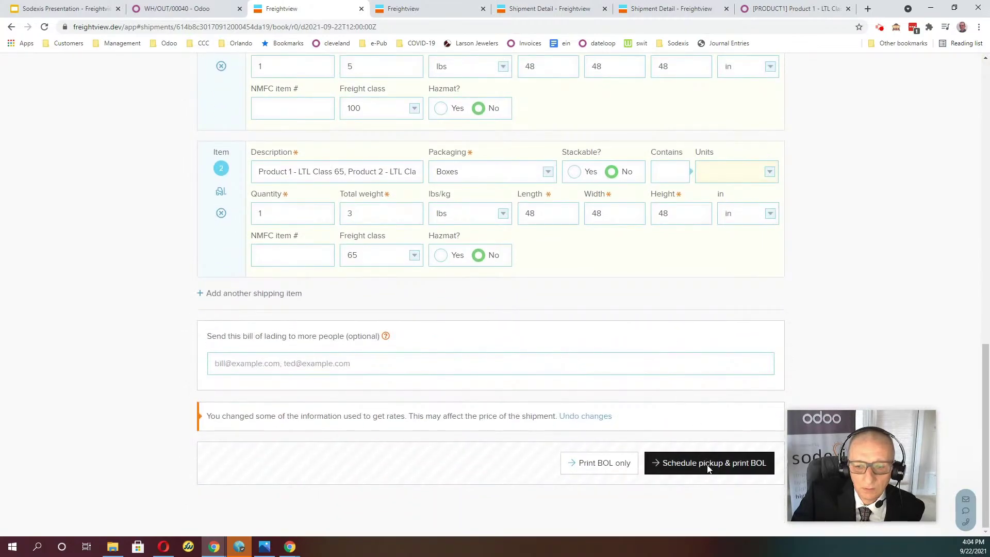
left_click(708, 467)
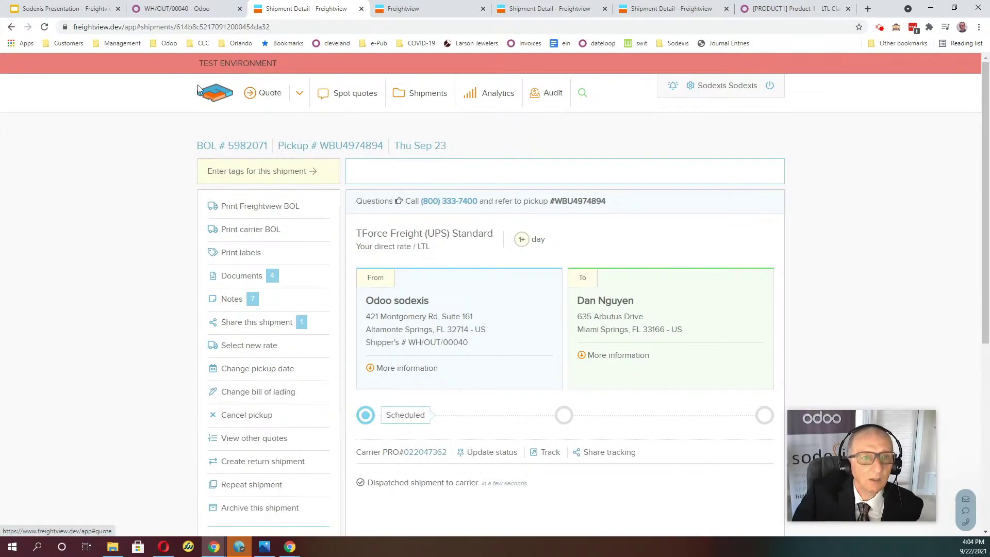
Review the booked shipment, switch back to Odoo, and import its shipment info into the delivery order with the additional shipping information shown.
scroll(392, 330, "down", 3)
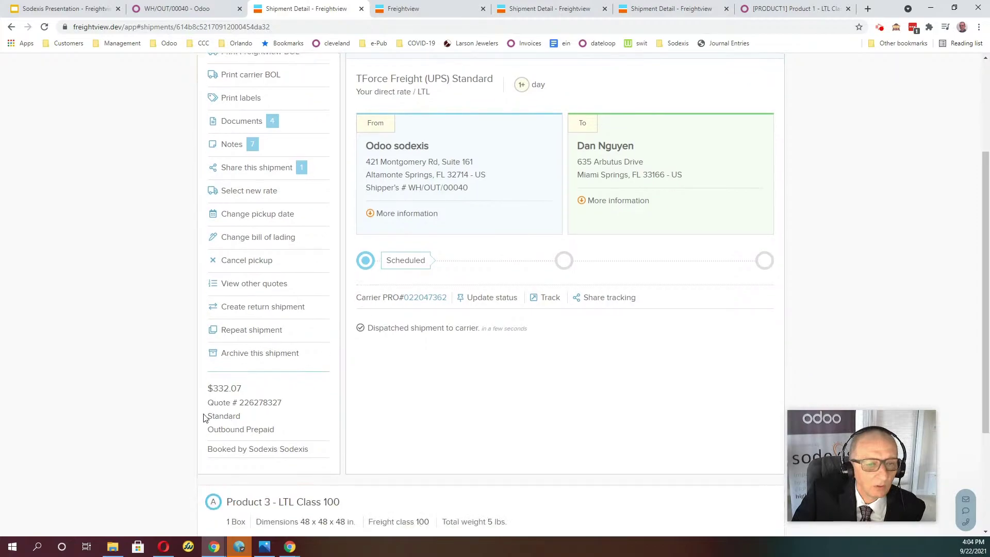
left_click(168, 10)
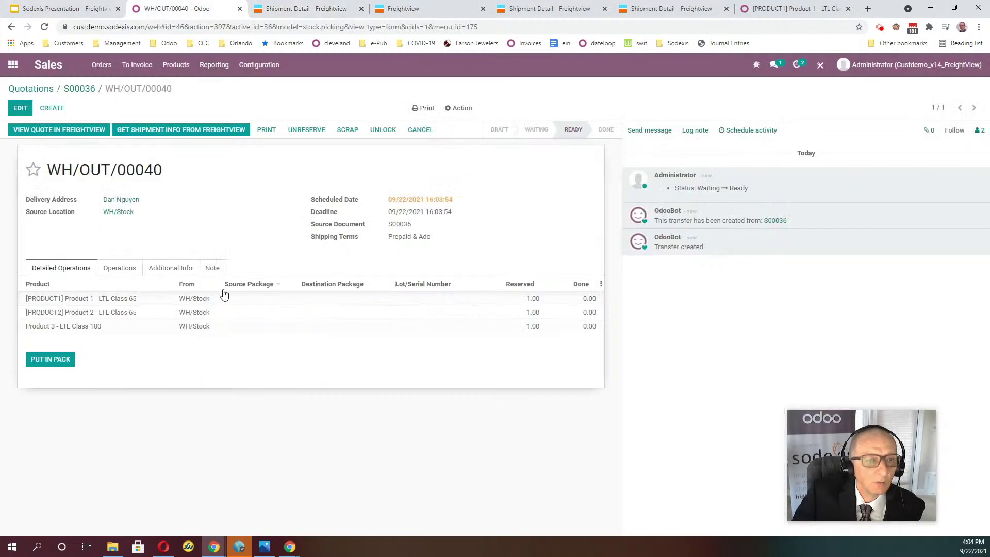
left_click(174, 269)
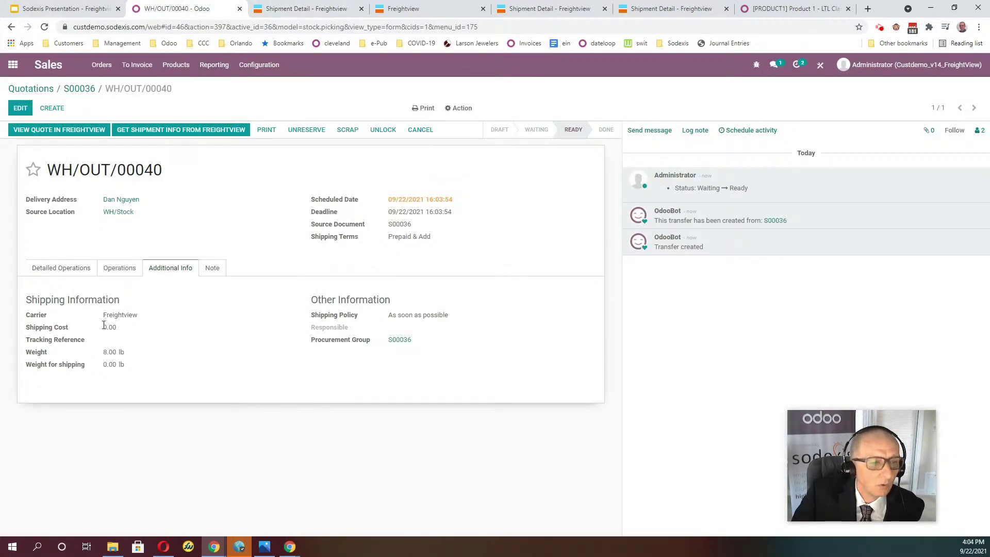
left_click(192, 135)
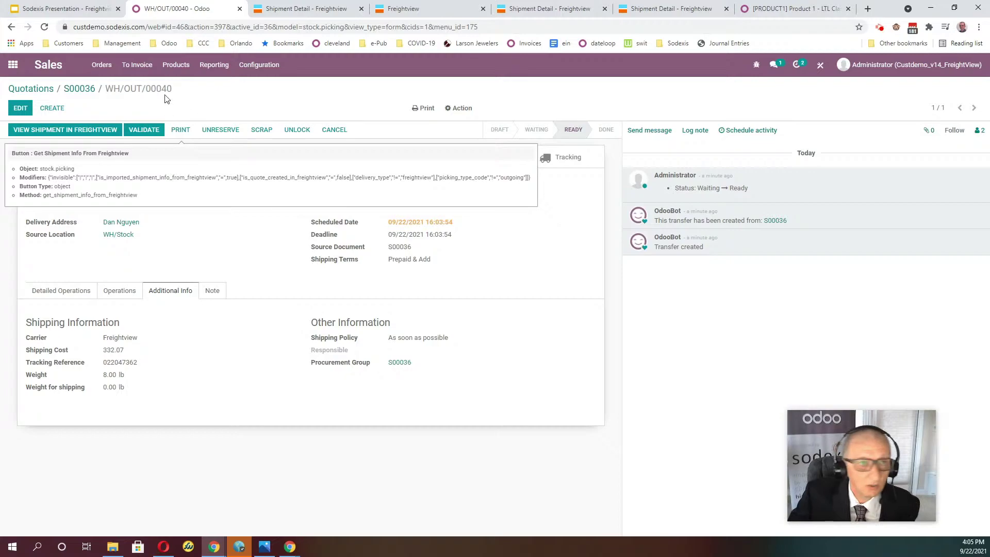
Go back to the earlier sales order with only Products 1 and 2, duplicate it, and confirm the copy.
left_click(86, 90)
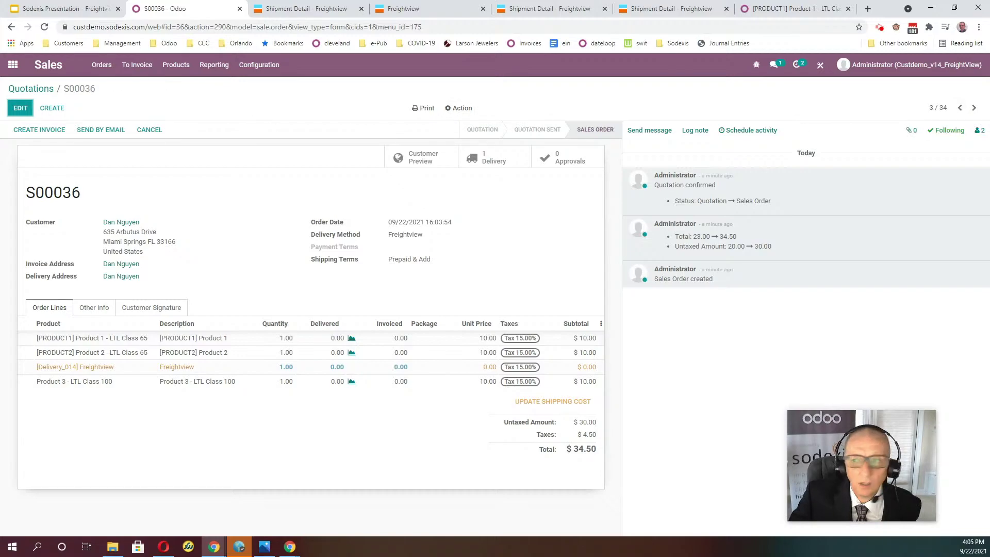
left_click(960, 107)
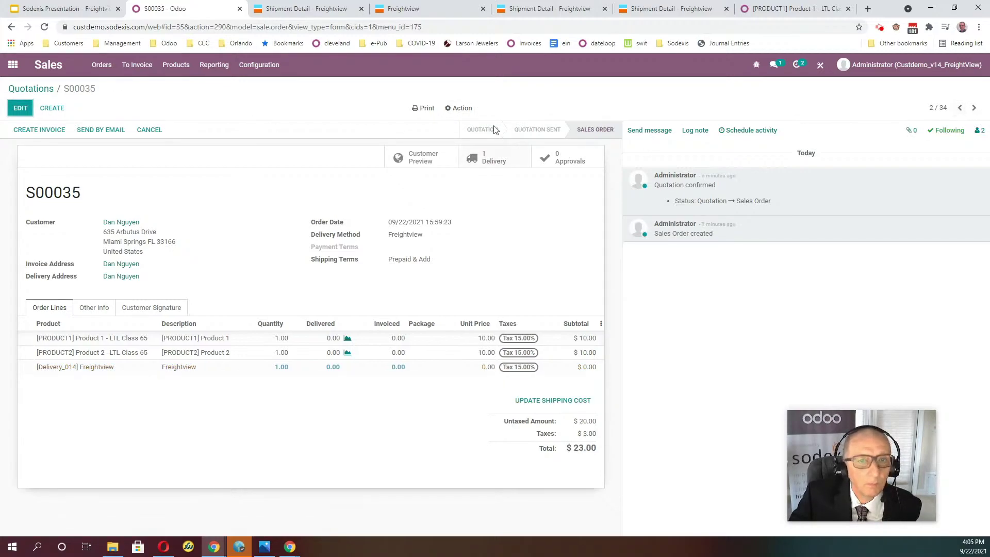
left_click(459, 109)
left_click(467, 126)
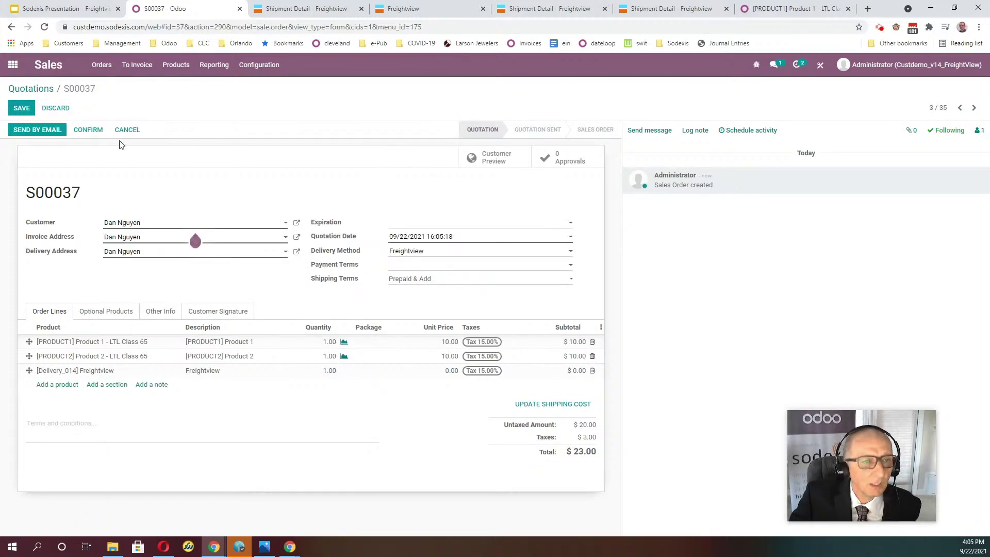
left_click(88, 130)
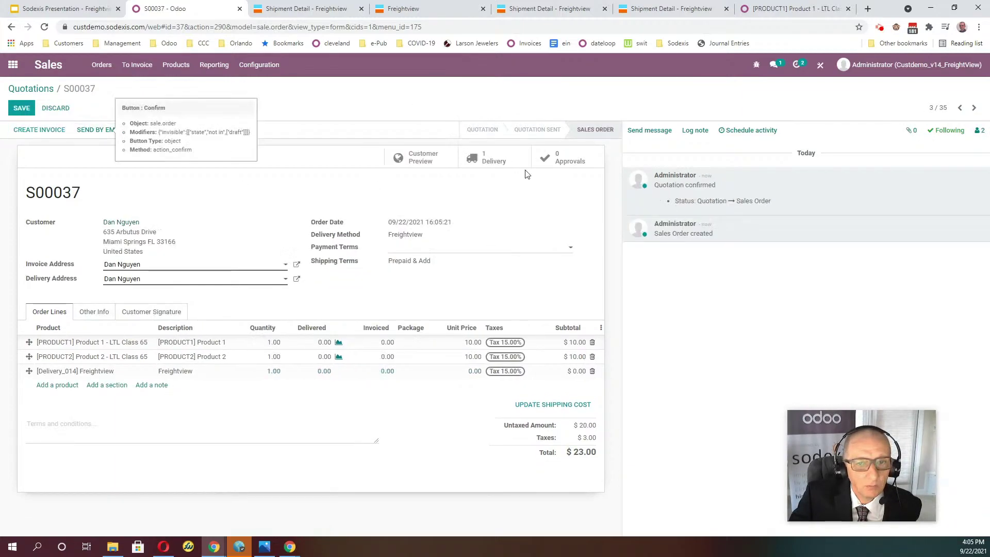
Open the new order's delivery and pack its products in Custom Package 1 with a shipping weight of 10 lb and LTL class 70.
left_click(490, 159)
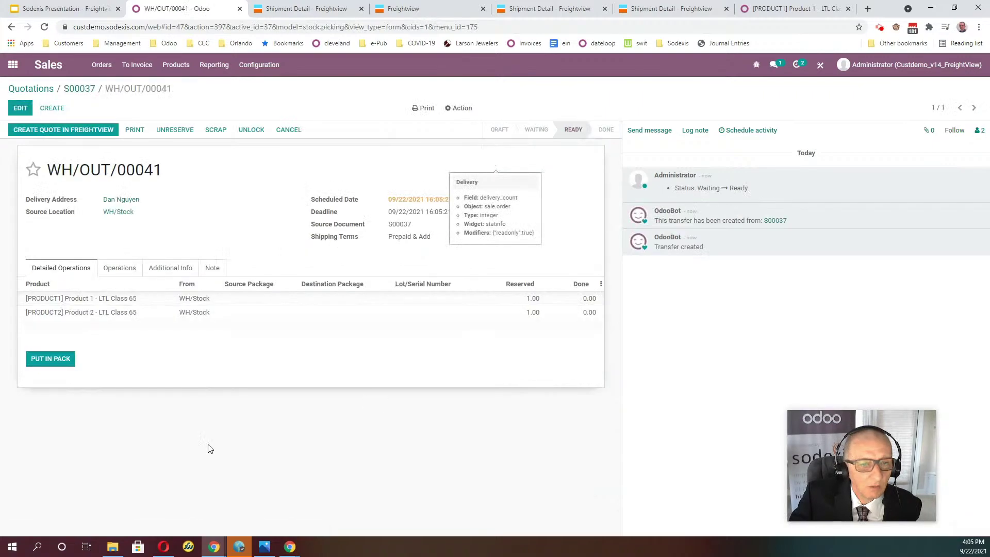
left_click(49, 364)
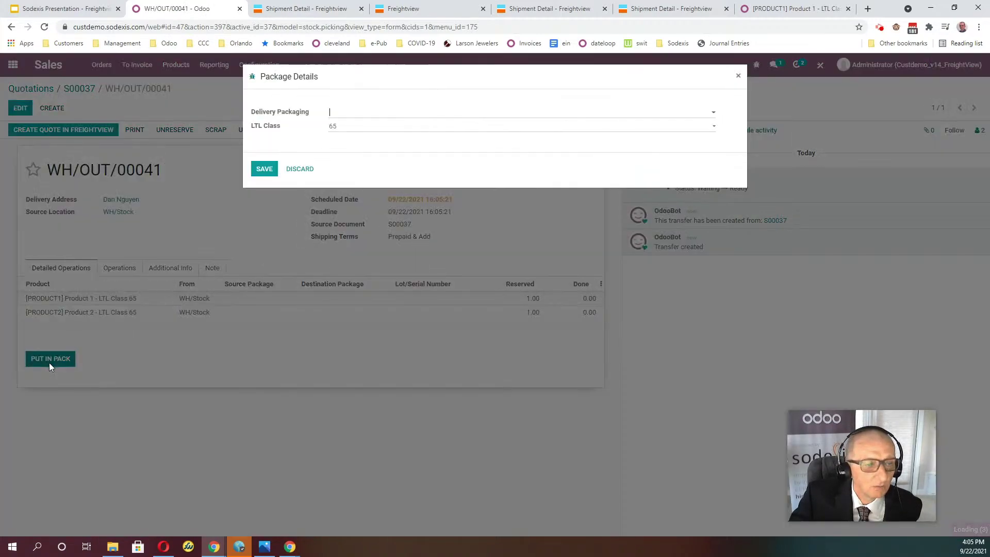
left_click(380, 114)
left_click(393, 129)
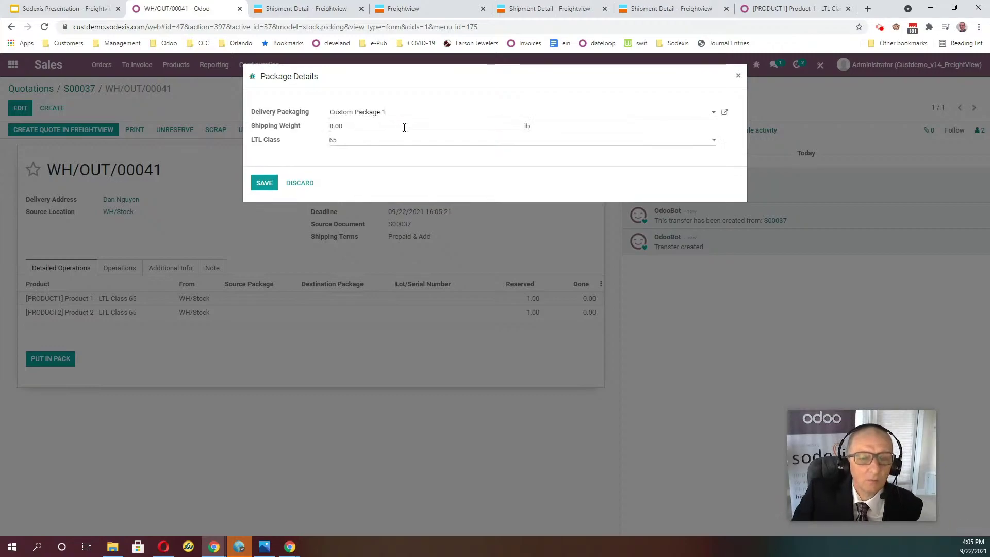
double_click(403, 128)
type("10")
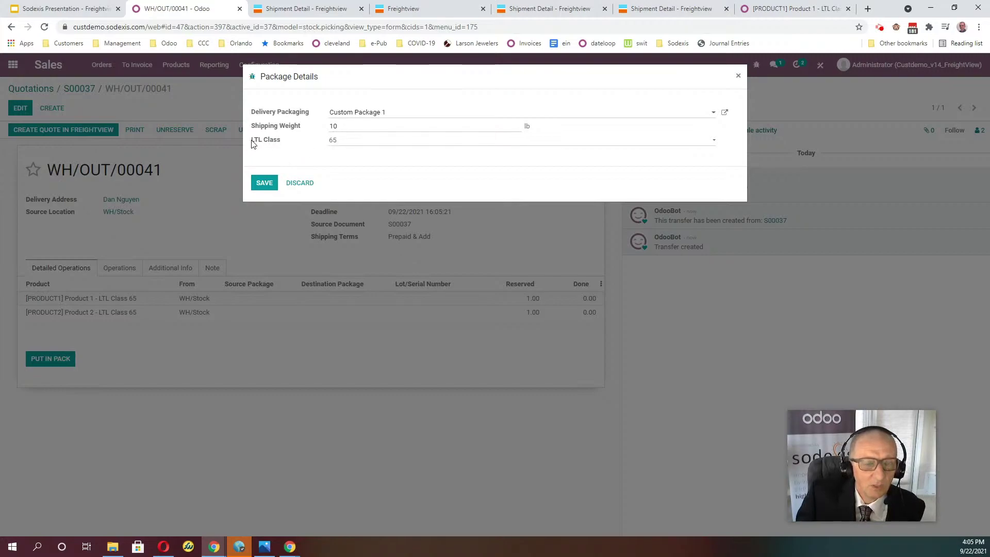
left_click(346, 144)
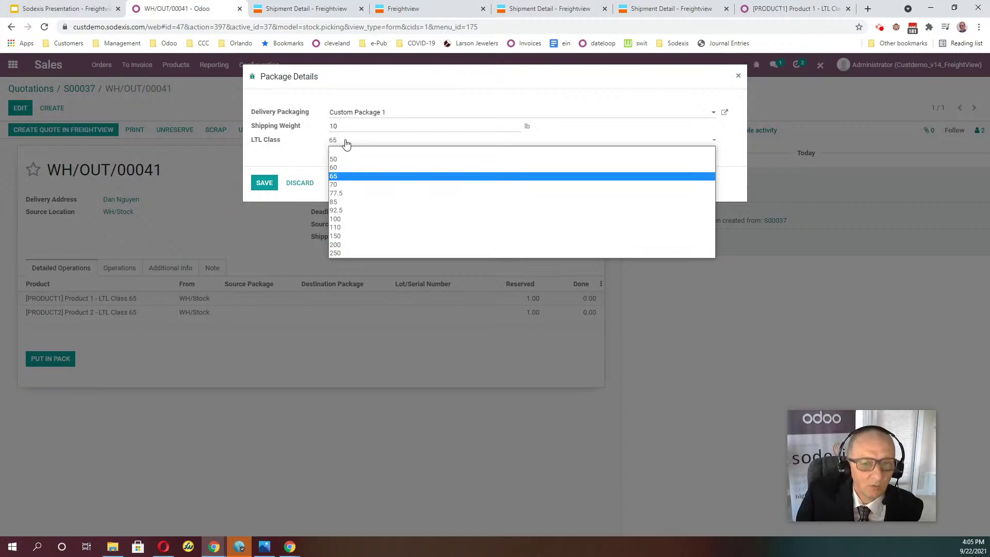
left_click(364, 183)
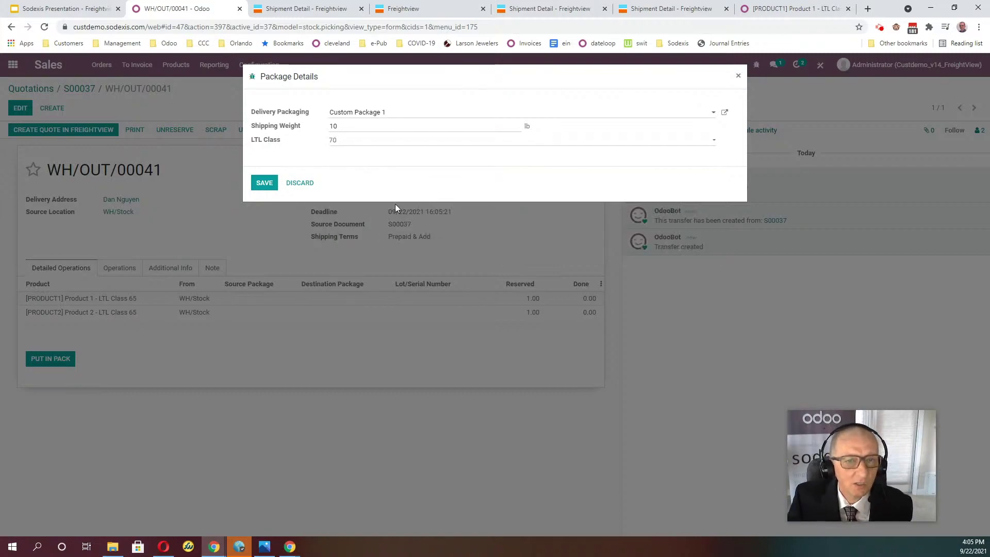
left_click(266, 187)
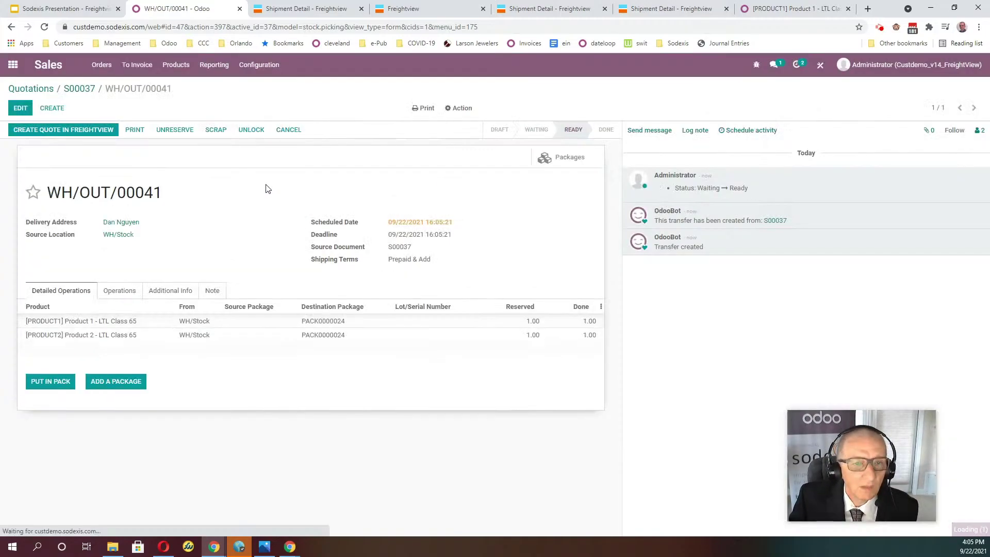
Create a Freightview quote for the packed delivery and choose the TForce Freight (UPS) Standard rate.
left_click(61, 130)
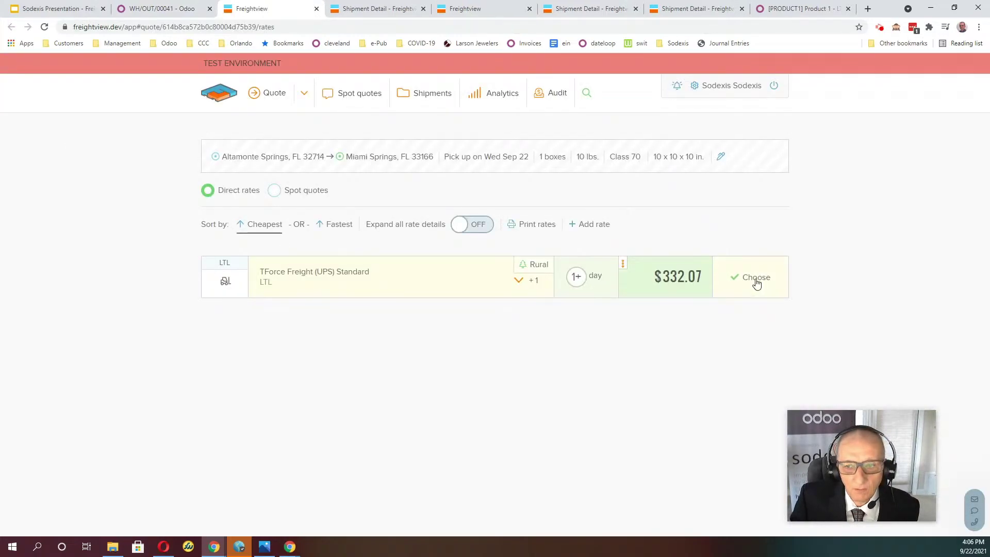
left_click(757, 281)
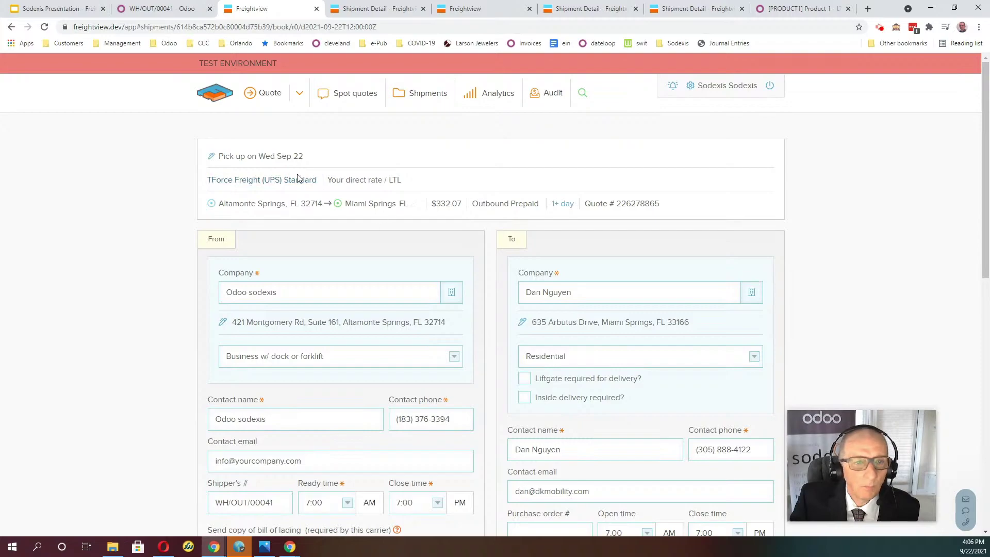
Move the shipment's pickup date to September 23, check the item details, and book it with Schedule pickup & print BOL.
left_click(275, 157)
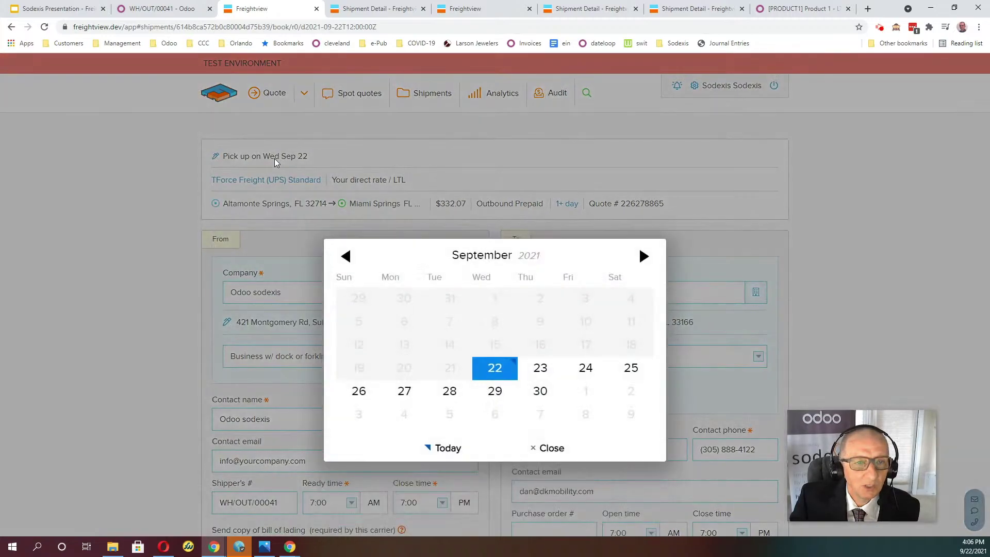
left_click(540, 368)
scroll(774, 263, "down", 2)
scroll(768, 256, "down", 9)
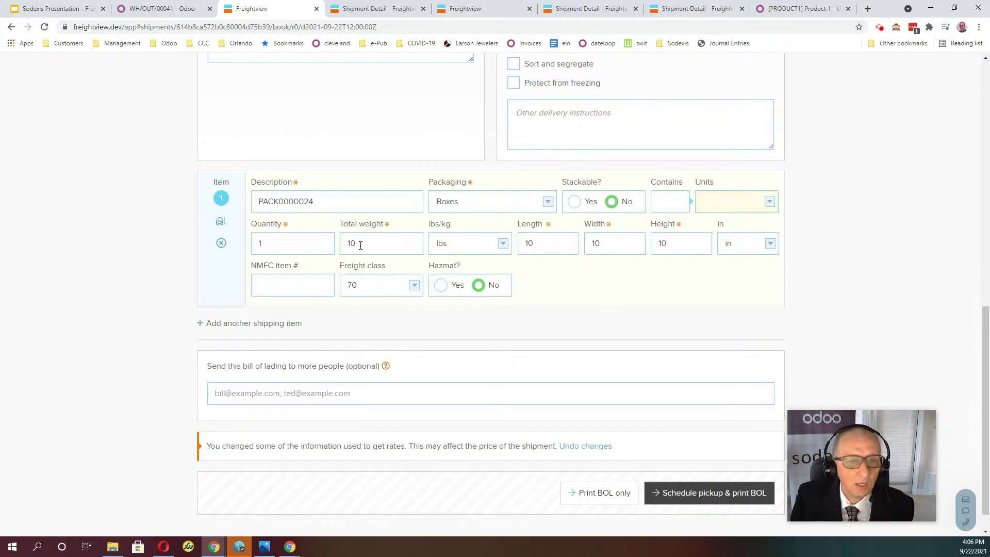
scroll(637, 288, "down", 1)
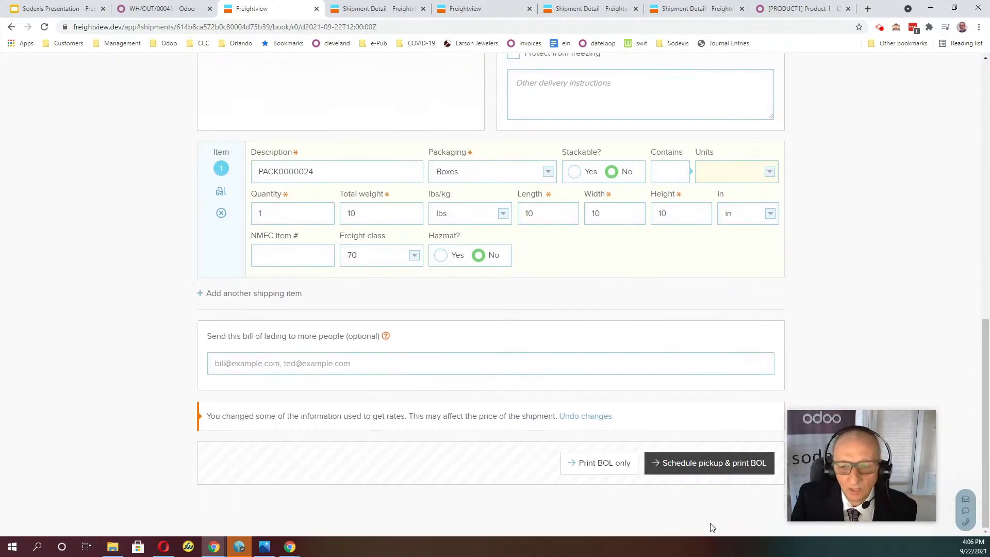
left_click(707, 471)
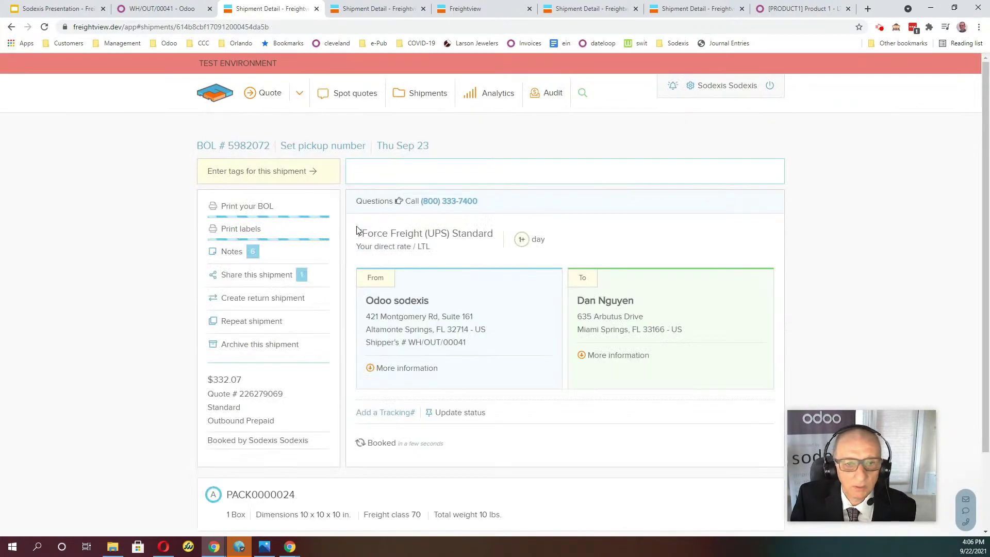
Return to the packed delivery in Odoo, import its shipment info from Freightview, and copy the tracking reference from its additional information.
left_click(162, 9)
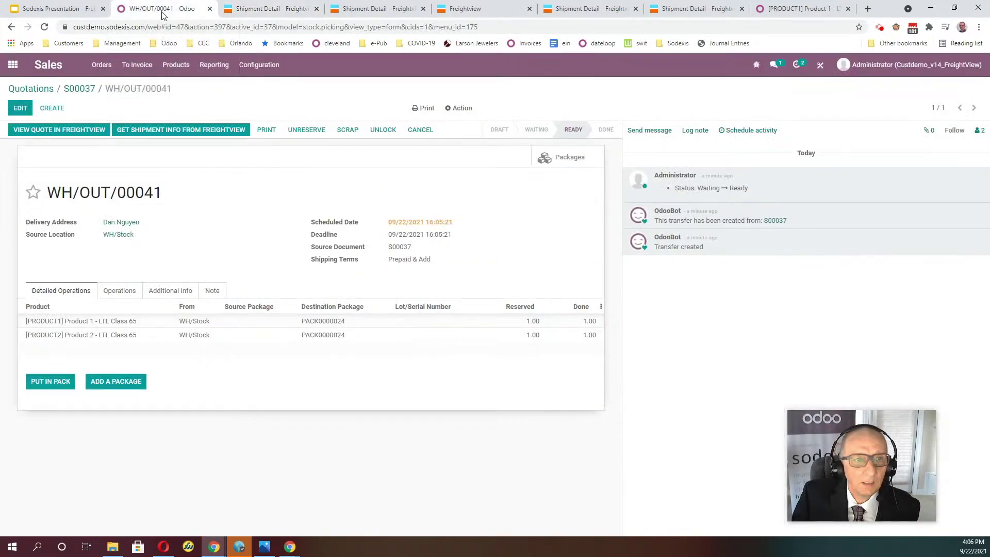
left_click(163, 132)
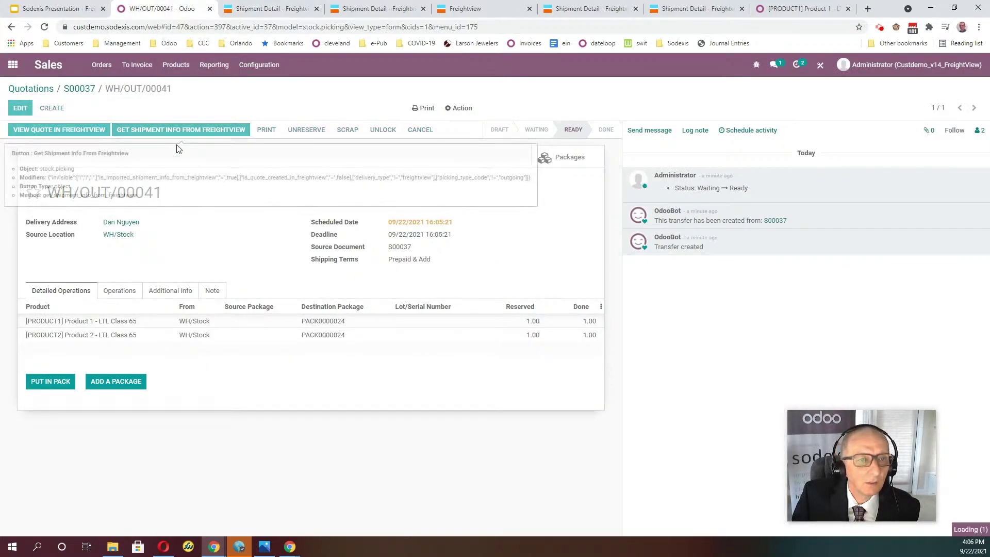
left_click(174, 292)
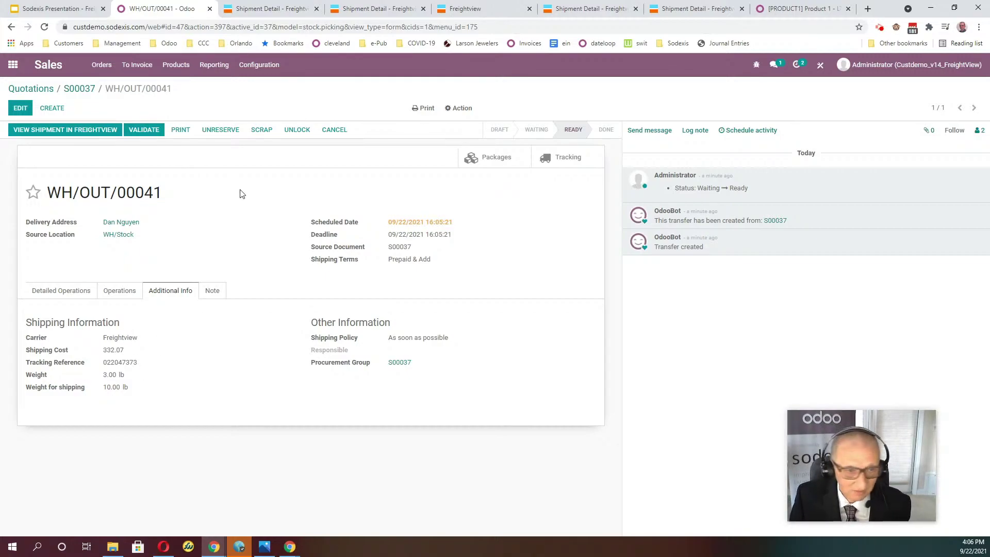
double_click(120, 362)
right_click(120, 363)
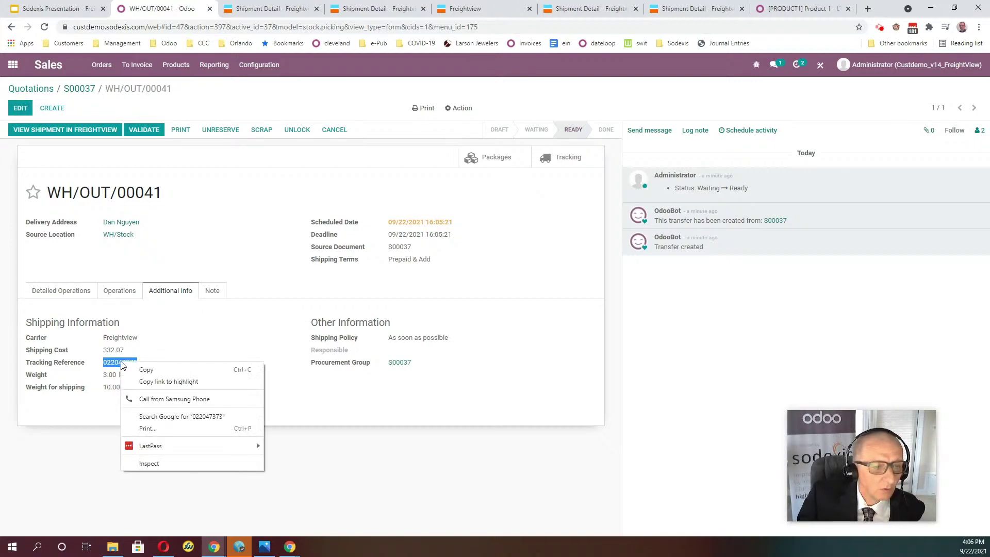
left_click(147, 370)
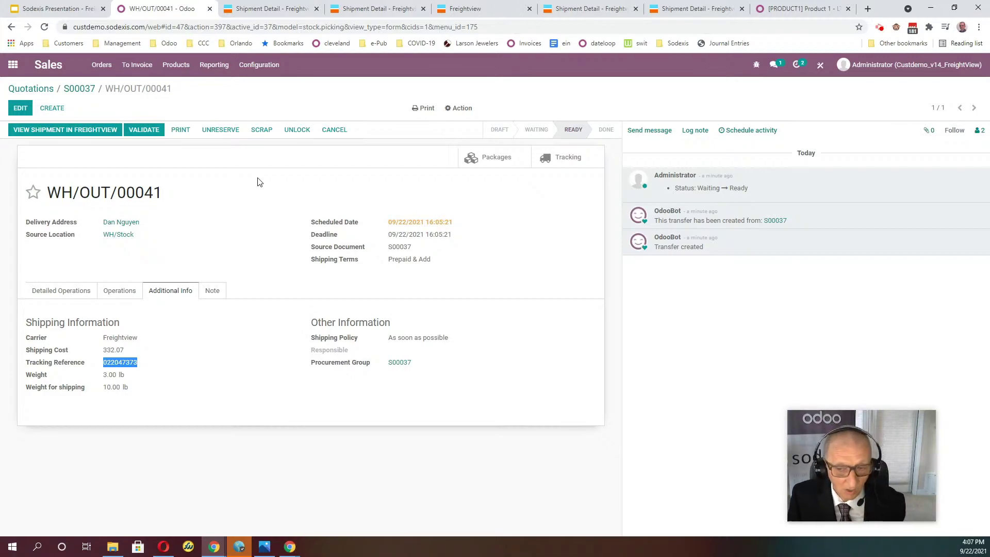
Create a new vendor bill in Accounting for Test Vendor with the bill date 09/22/2021.
left_click(13, 64)
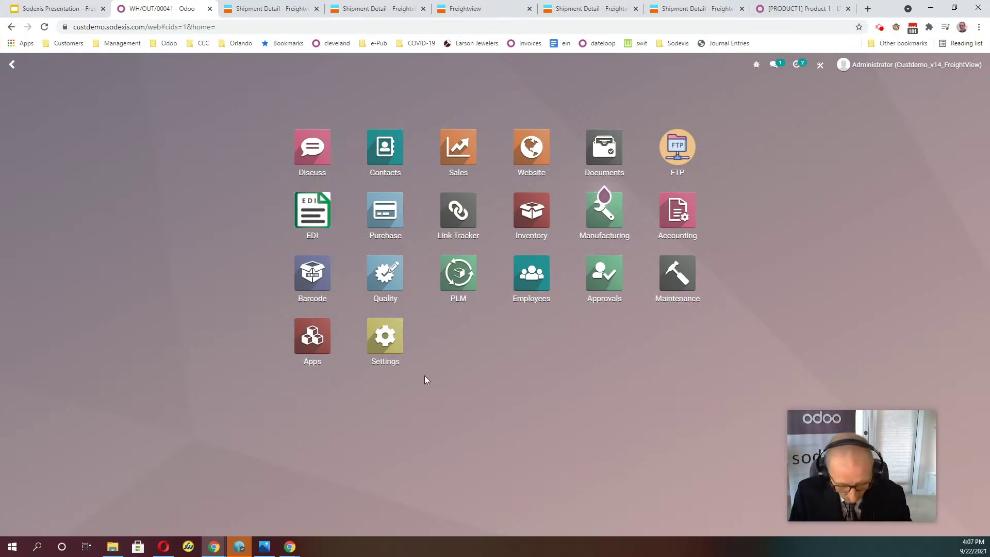
type("bill")
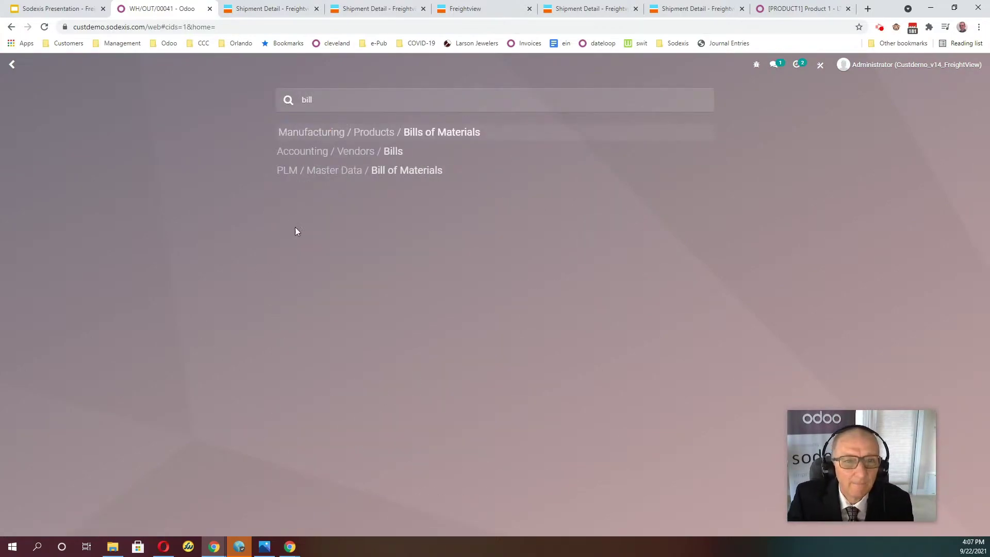
left_click(374, 153)
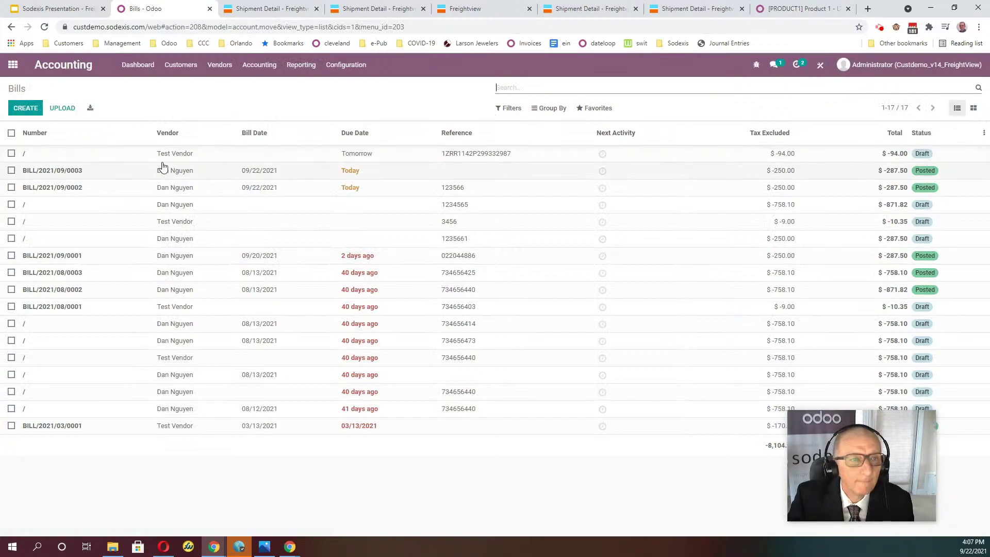
left_click(36, 112)
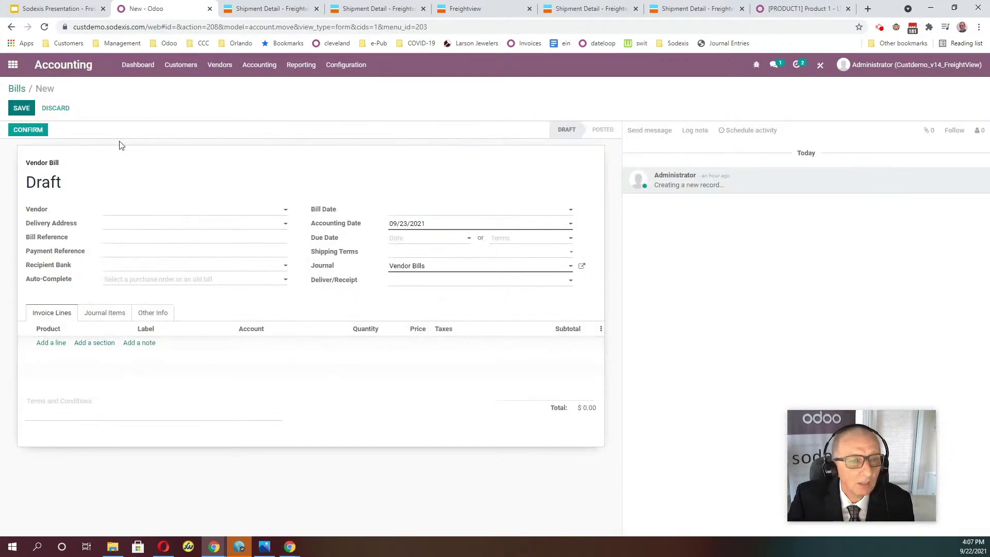
left_click(232, 210)
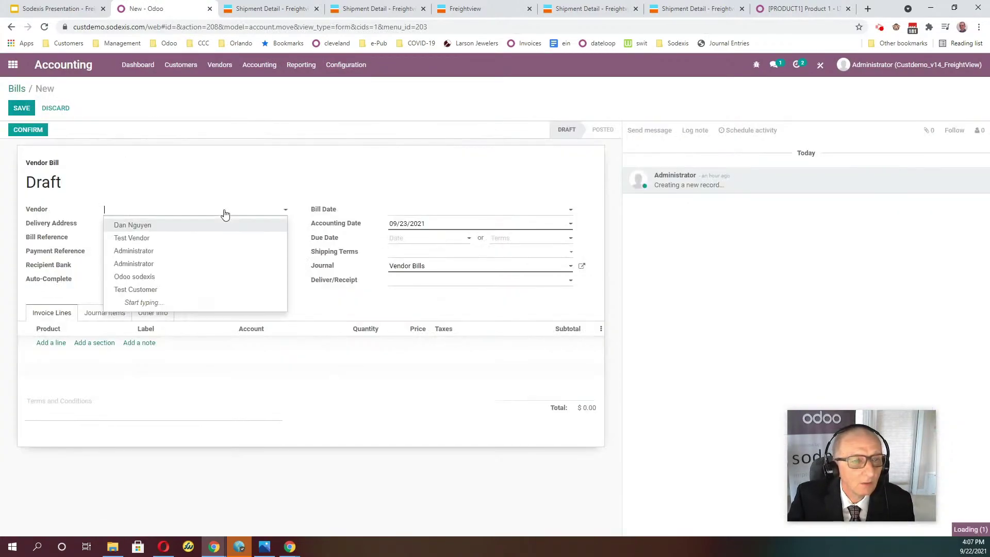
left_click(212, 240)
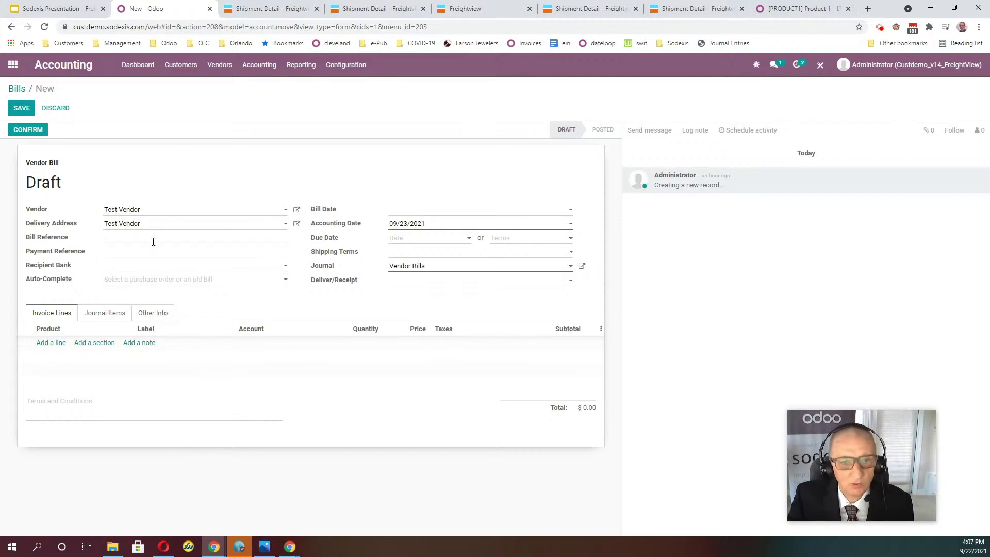
left_click(473, 210)
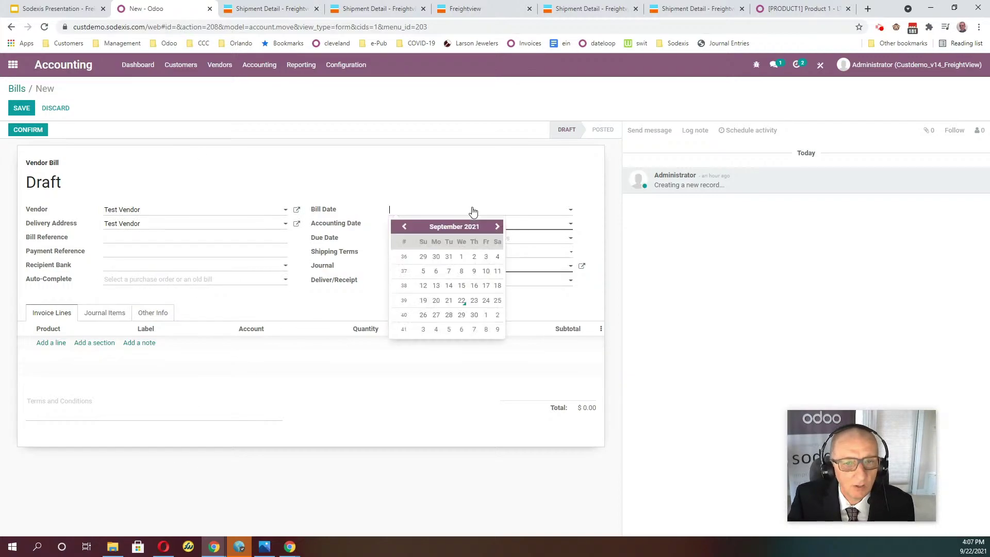
left_click(461, 301)
Add an invoice line to the bill and paste the copied tracking reference as its bill reference.
left_click(50, 346)
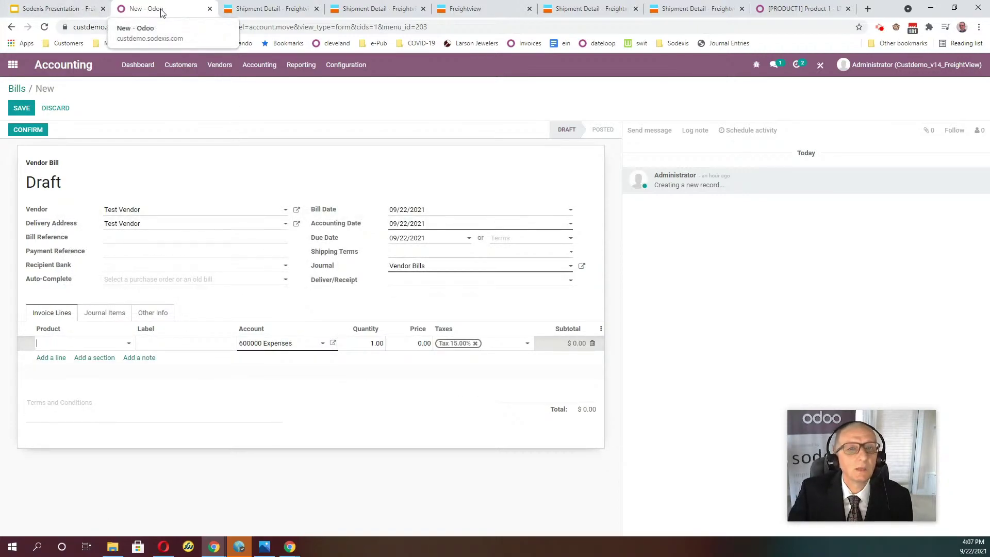
left_click(122, 238)
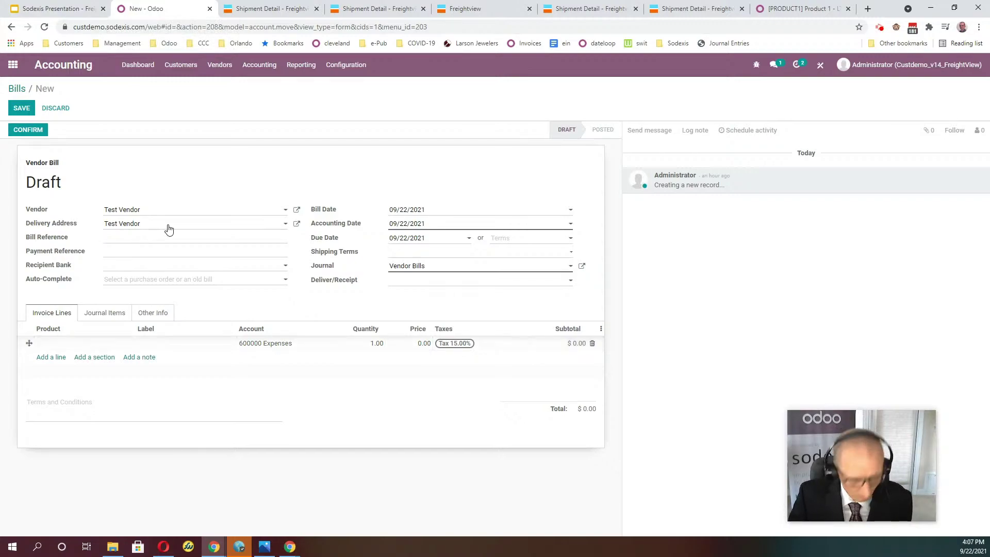
key("ctrl+v")
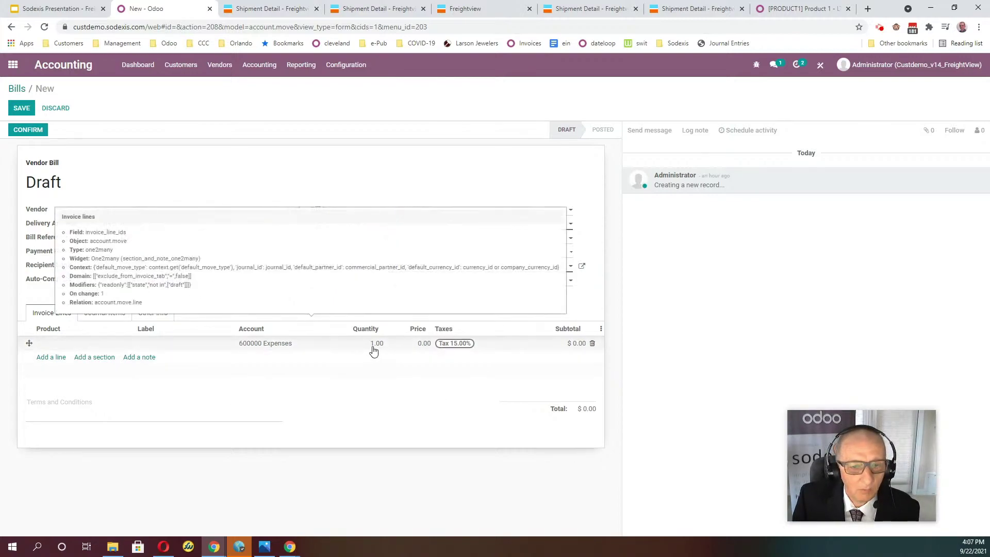
Set the invoice line's price to 300 and save the vendor bill.
left_click(416, 434)
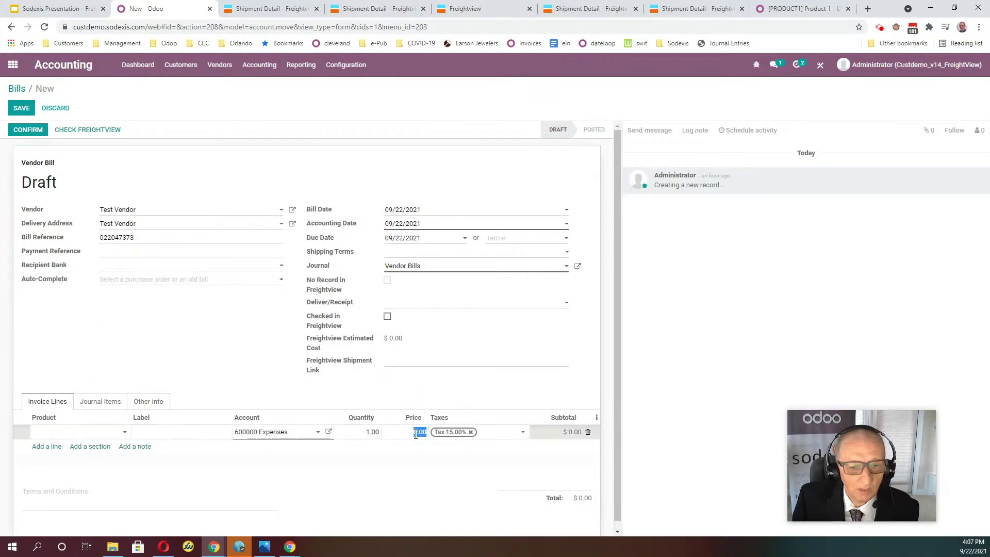
type("100")
key("BackSpace")
key("BackSpace")
key("BackSpace")
type("300")
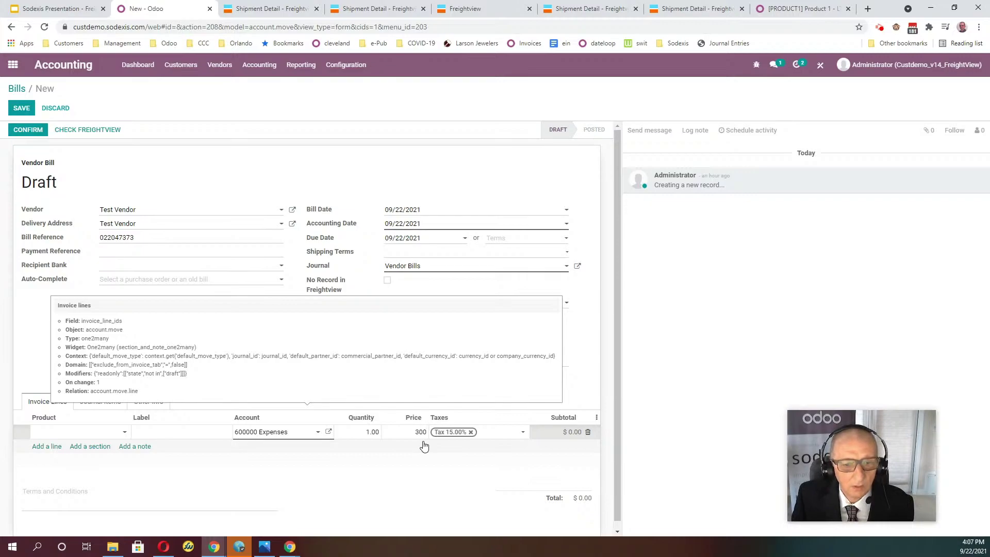
left_click(424, 447)
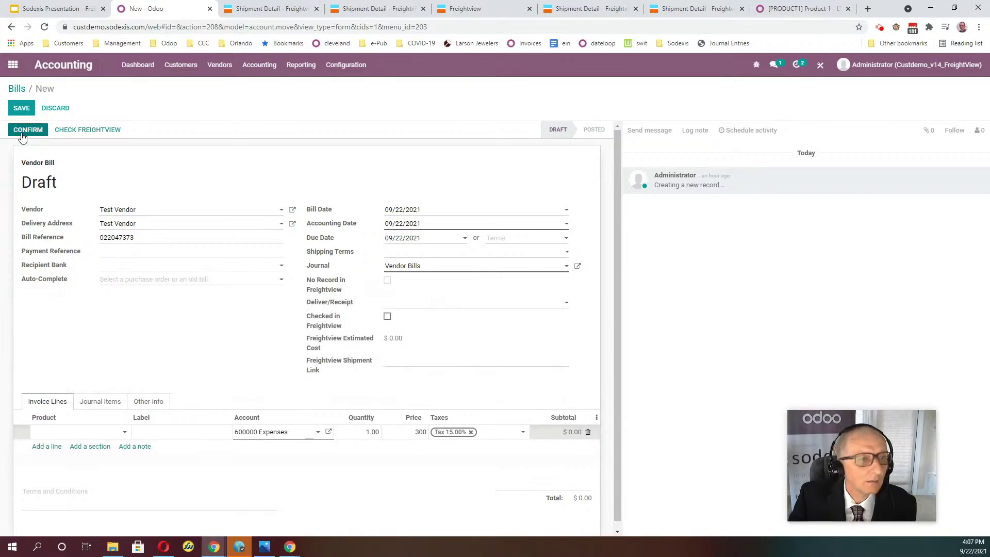
left_click(21, 109)
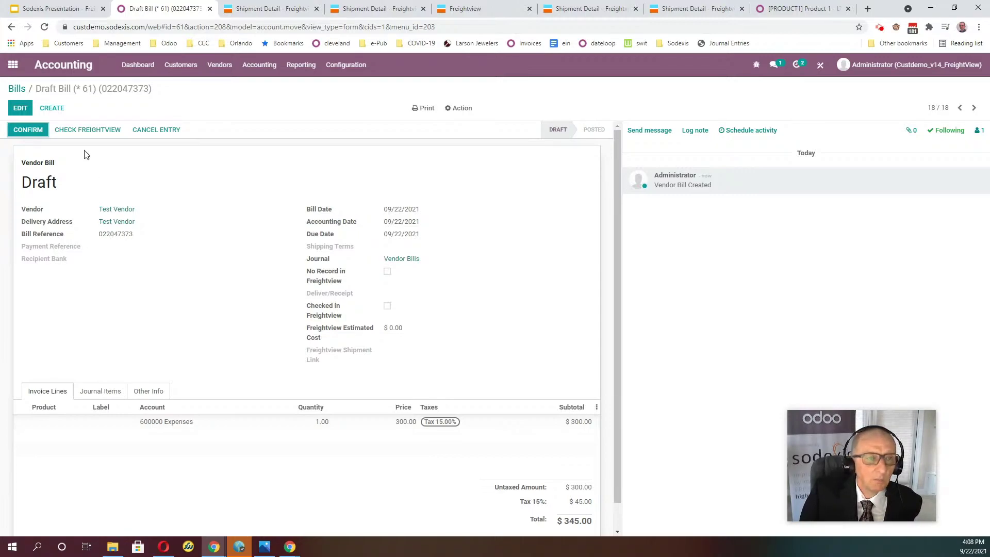
Check the draft bill against Freightview, compare the estimated cost with the line subtotal, and confirm the bill.
left_click(81, 133)
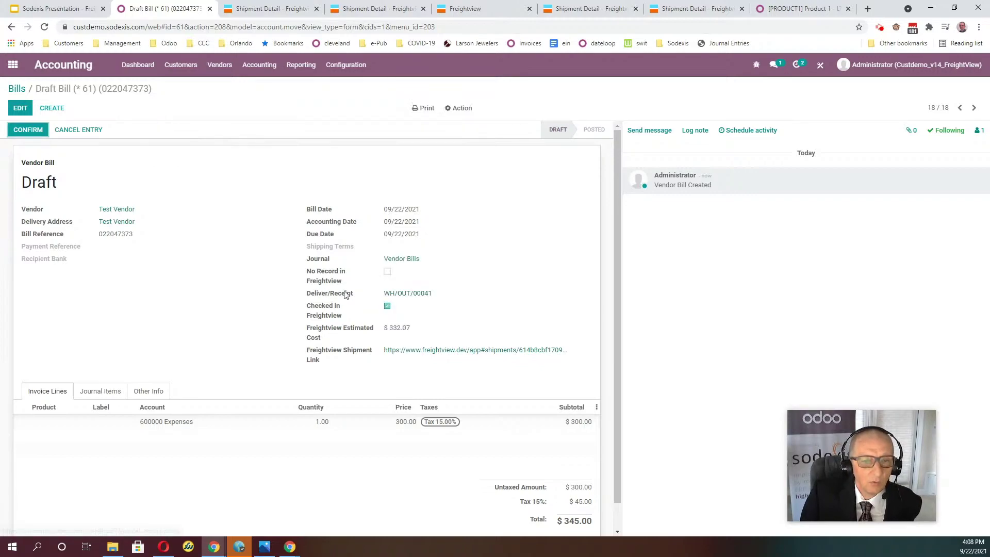
mouse_move(333, 297)
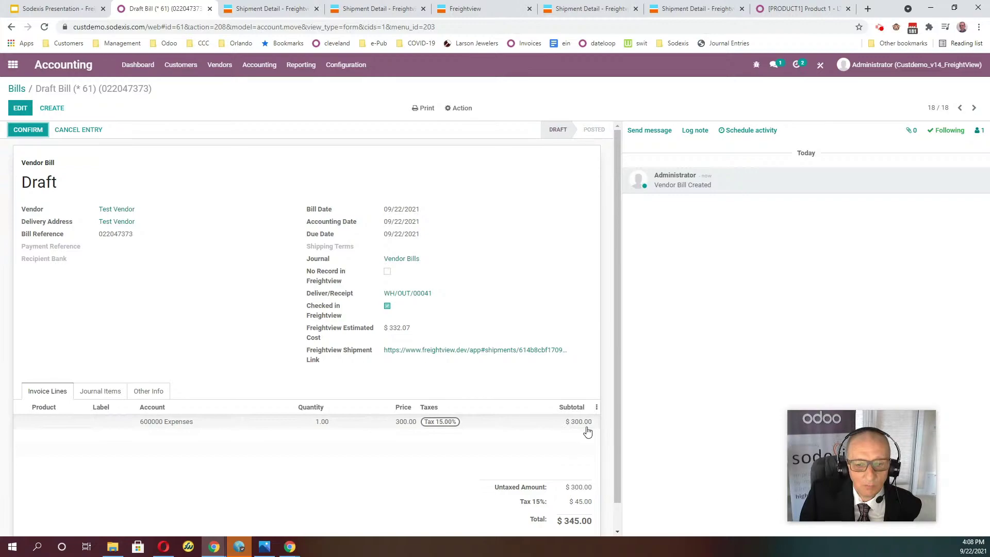
mouse_move(586, 431)
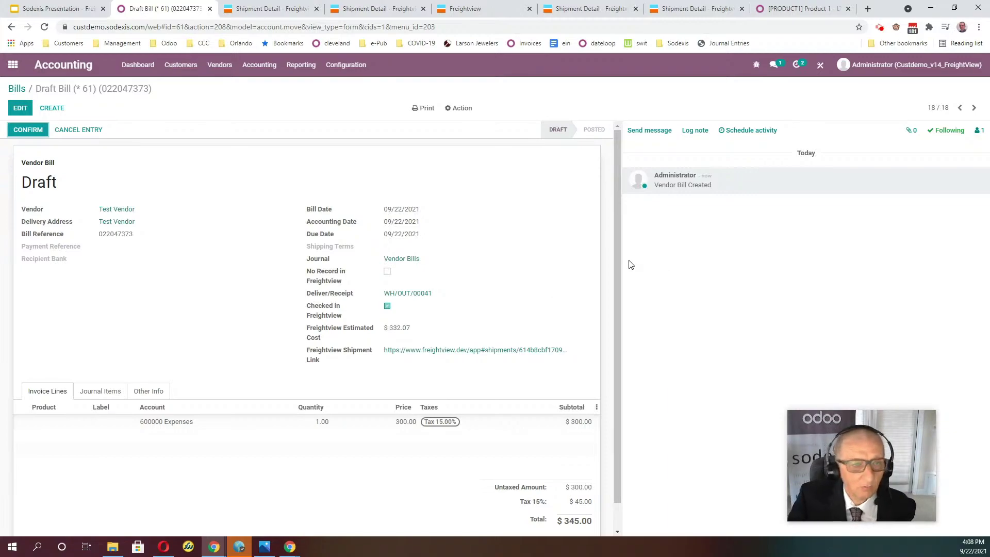
left_click(30, 132)
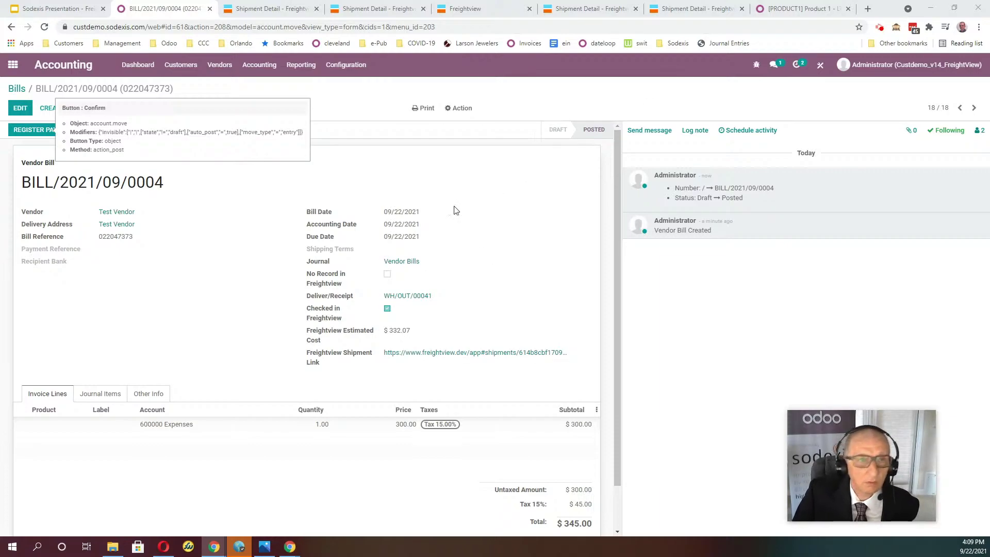
Switch to the Freightview Connector presentation in Google Slides.
left_click(61, 11)
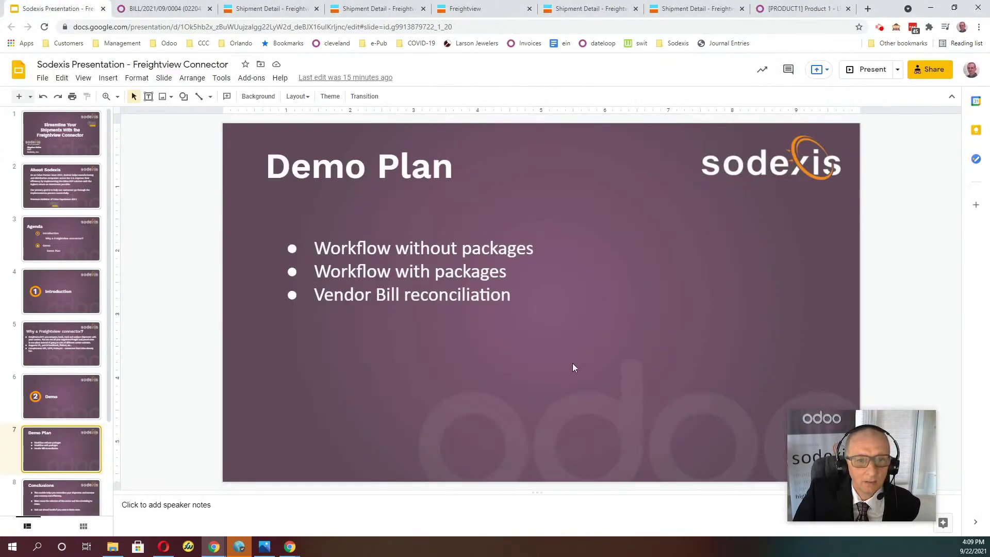